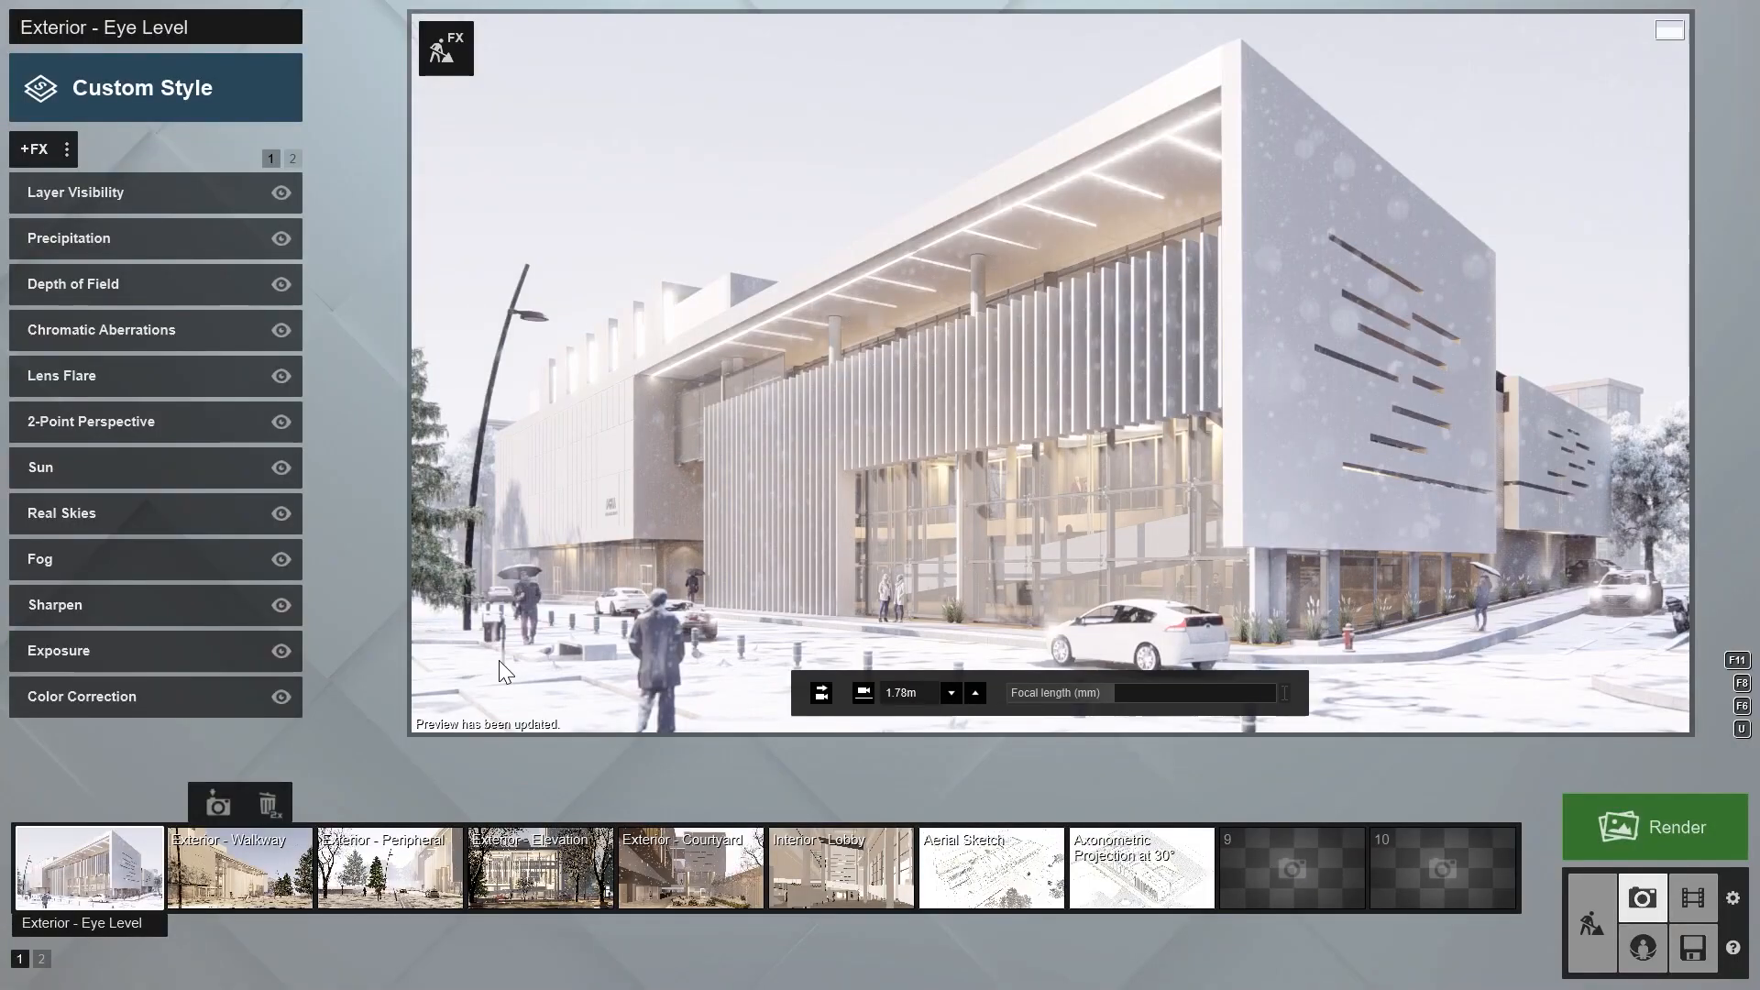
# Disable the Sun effect on the Exterior - Eye Level photo and replace its Real Skies image with the second Night sky
pyautogui.click(281, 468)
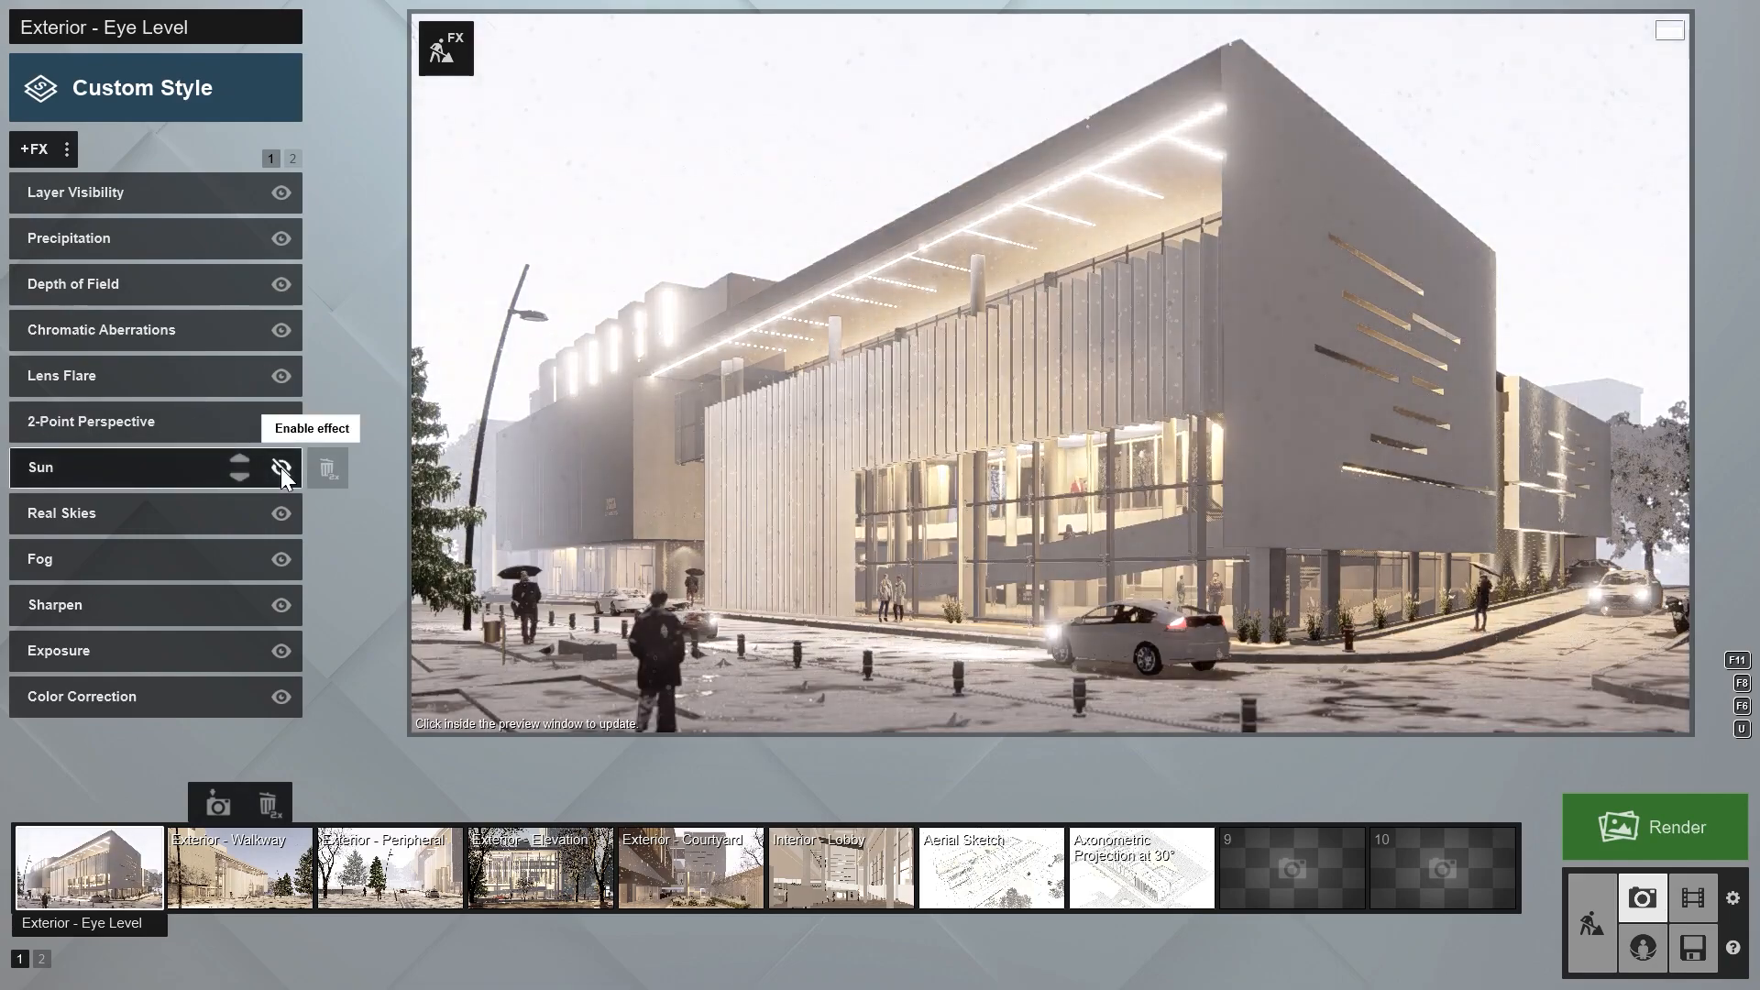
pyautogui.click(121, 510)
pyautogui.click(58, 244)
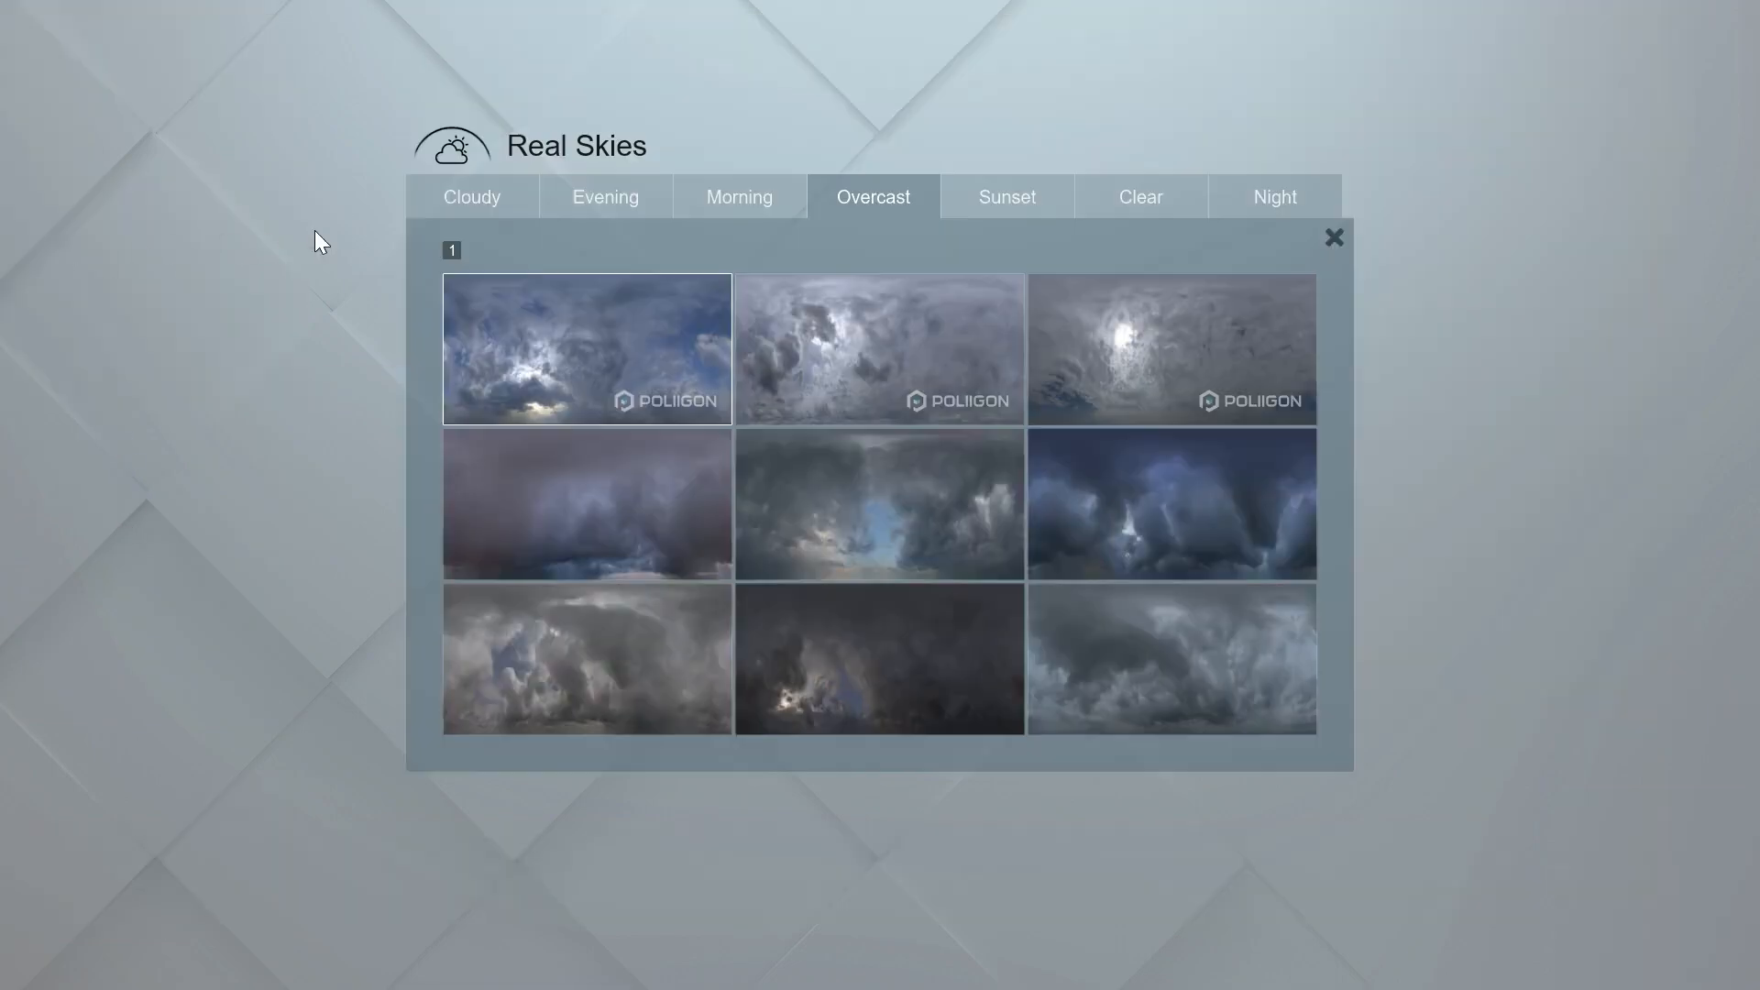
pyautogui.click(1233, 209)
pyautogui.click(758, 294)
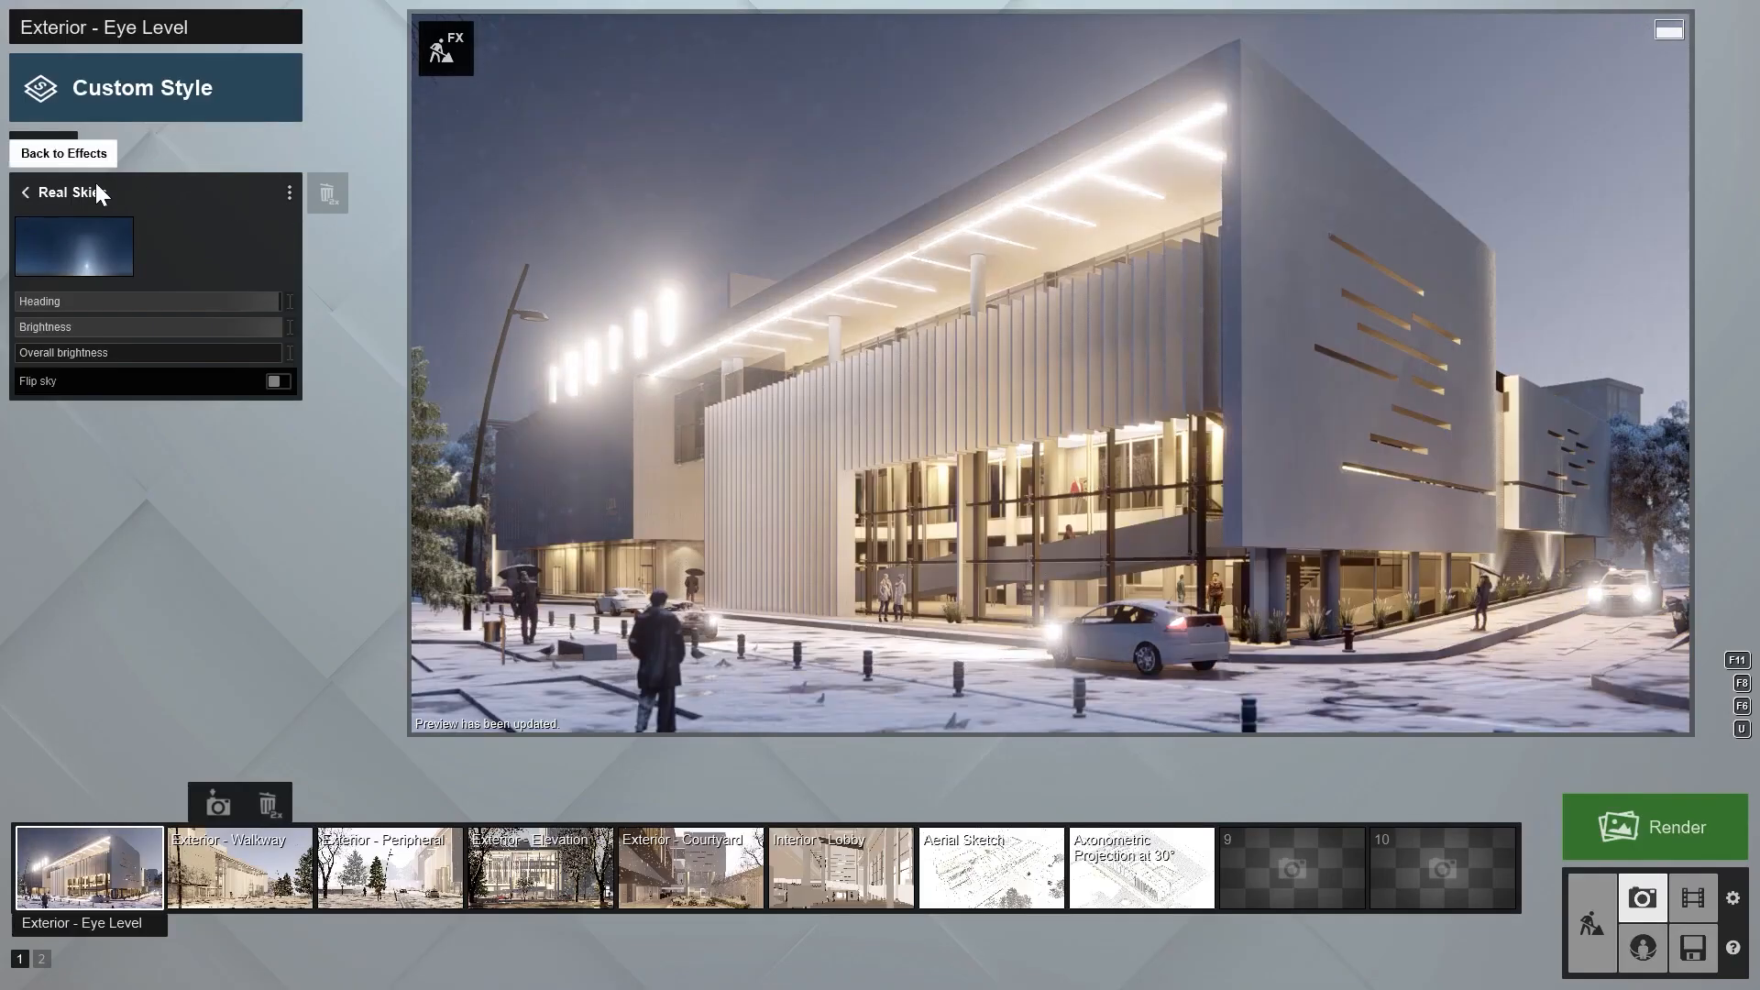
# Add the Volumetric Spotlights effect and enable it for the spotlight on the street lamp beside the building
pyautogui.click(27, 149)
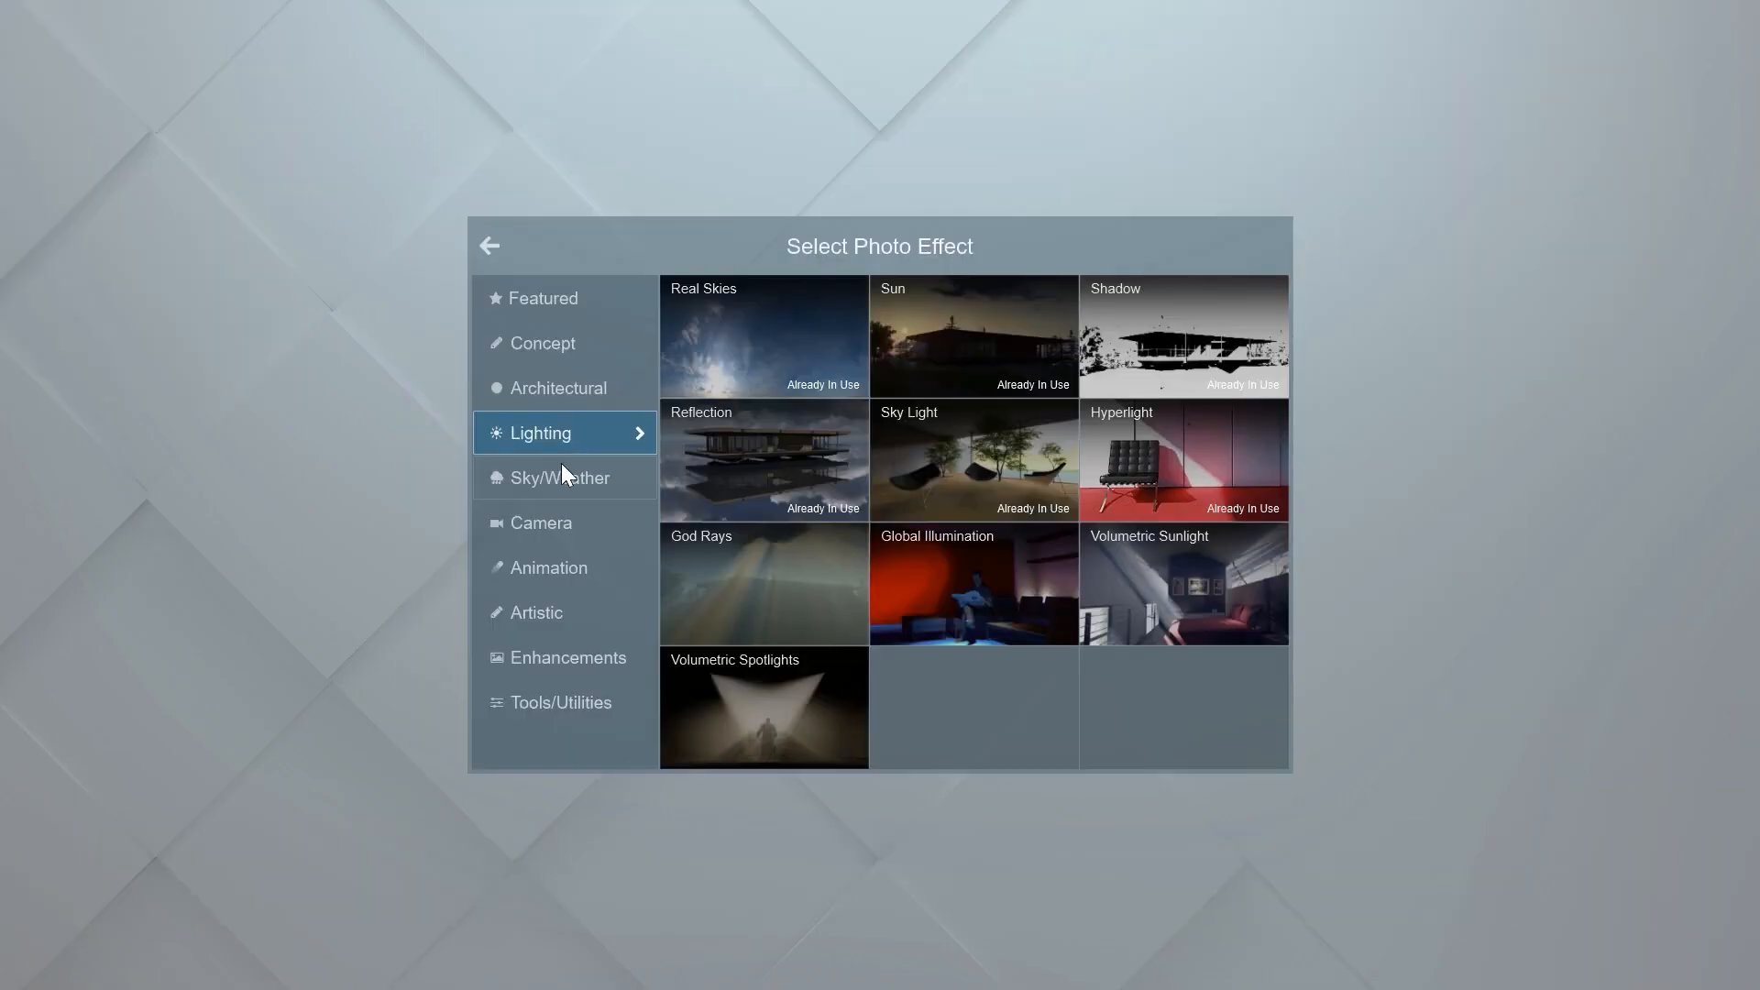
pyautogui.click(702, 709)
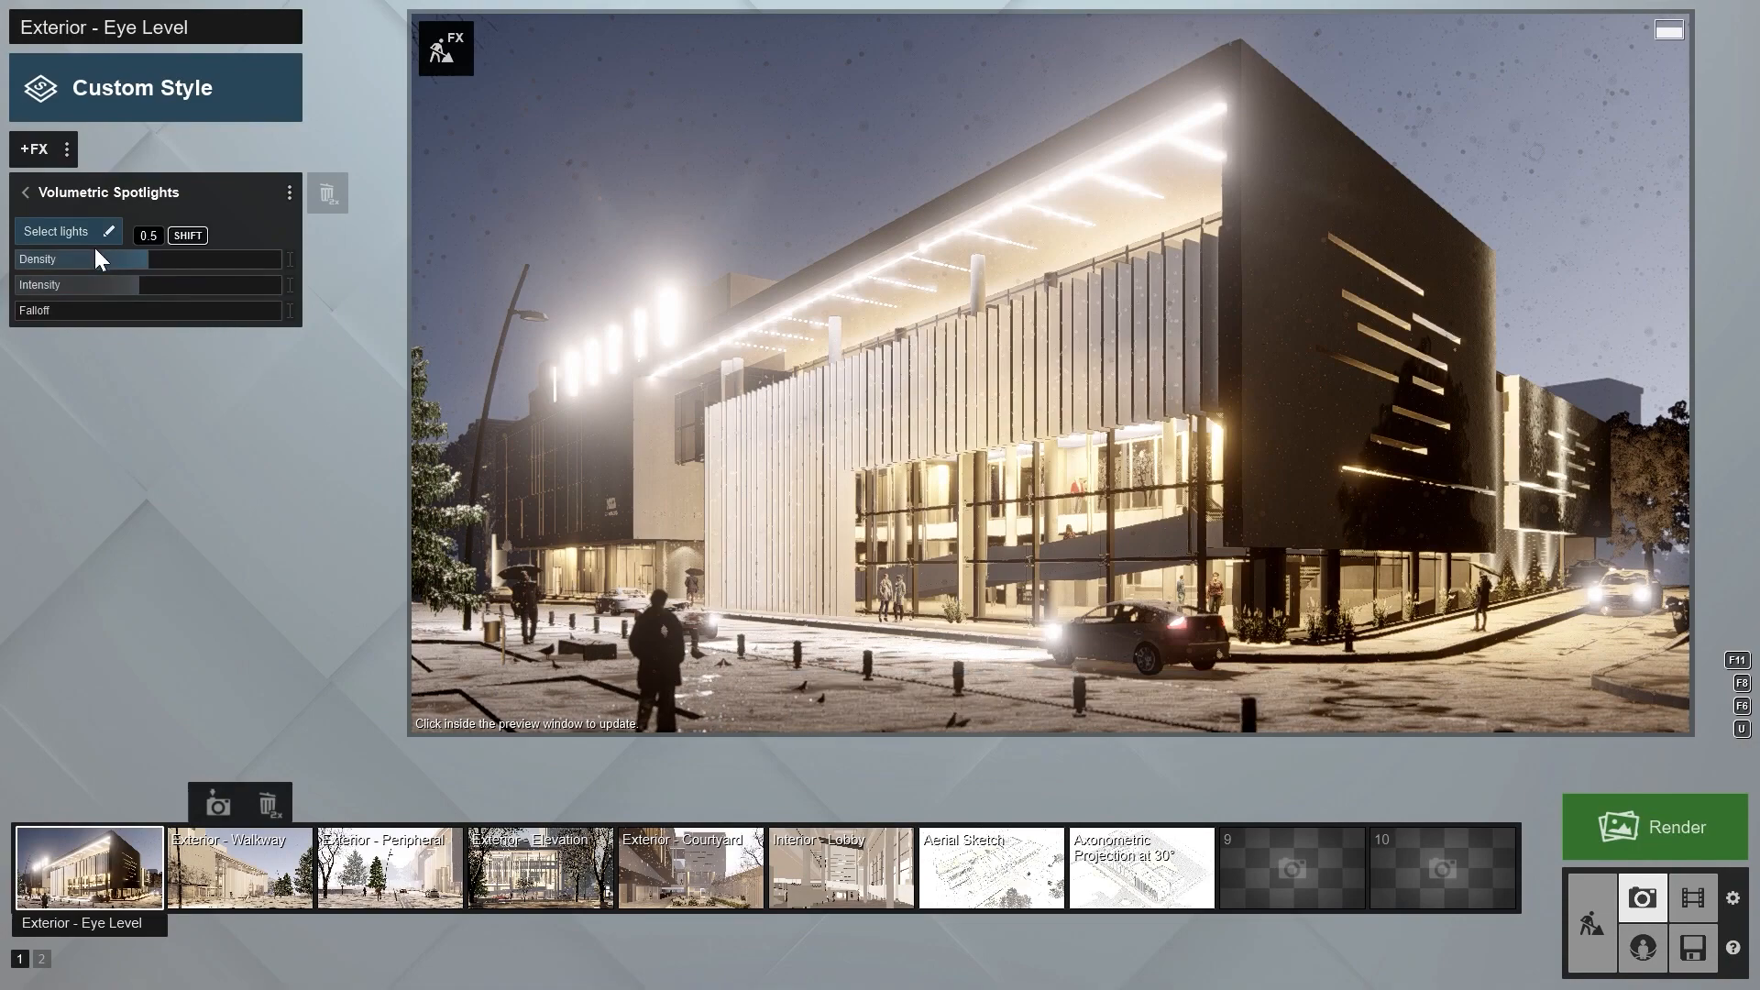
pyautogui.click(73, 231)
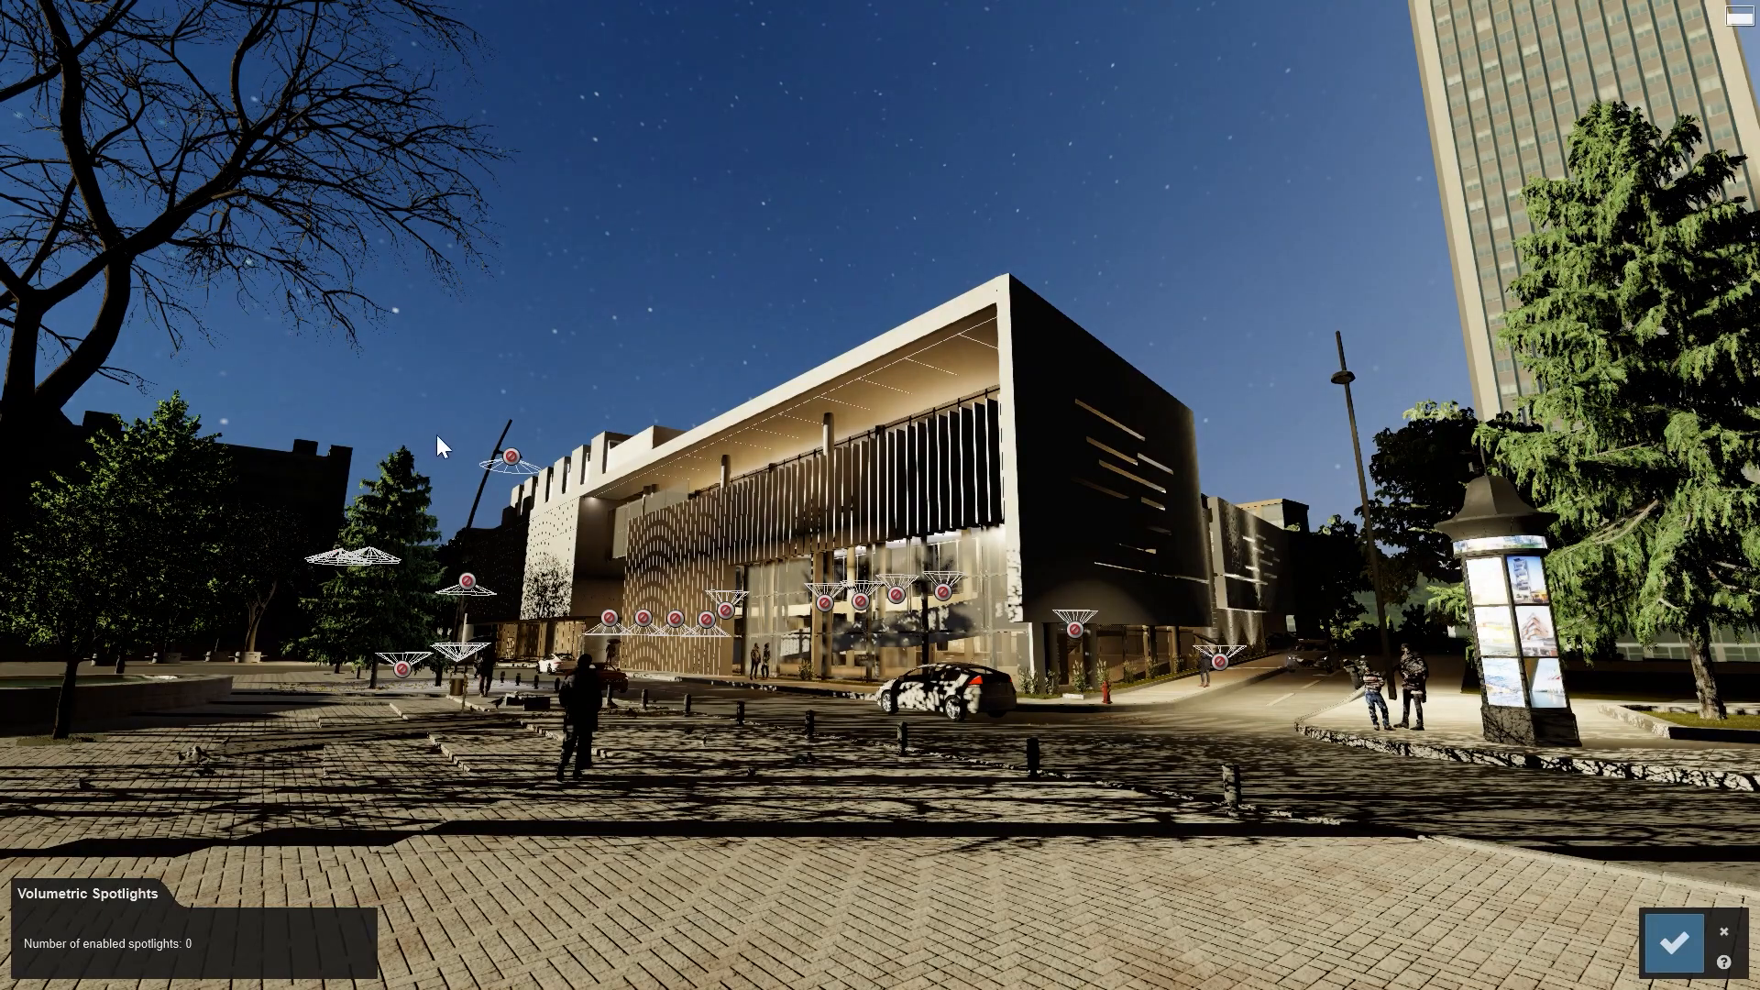
pyautogui.click(513, 458)
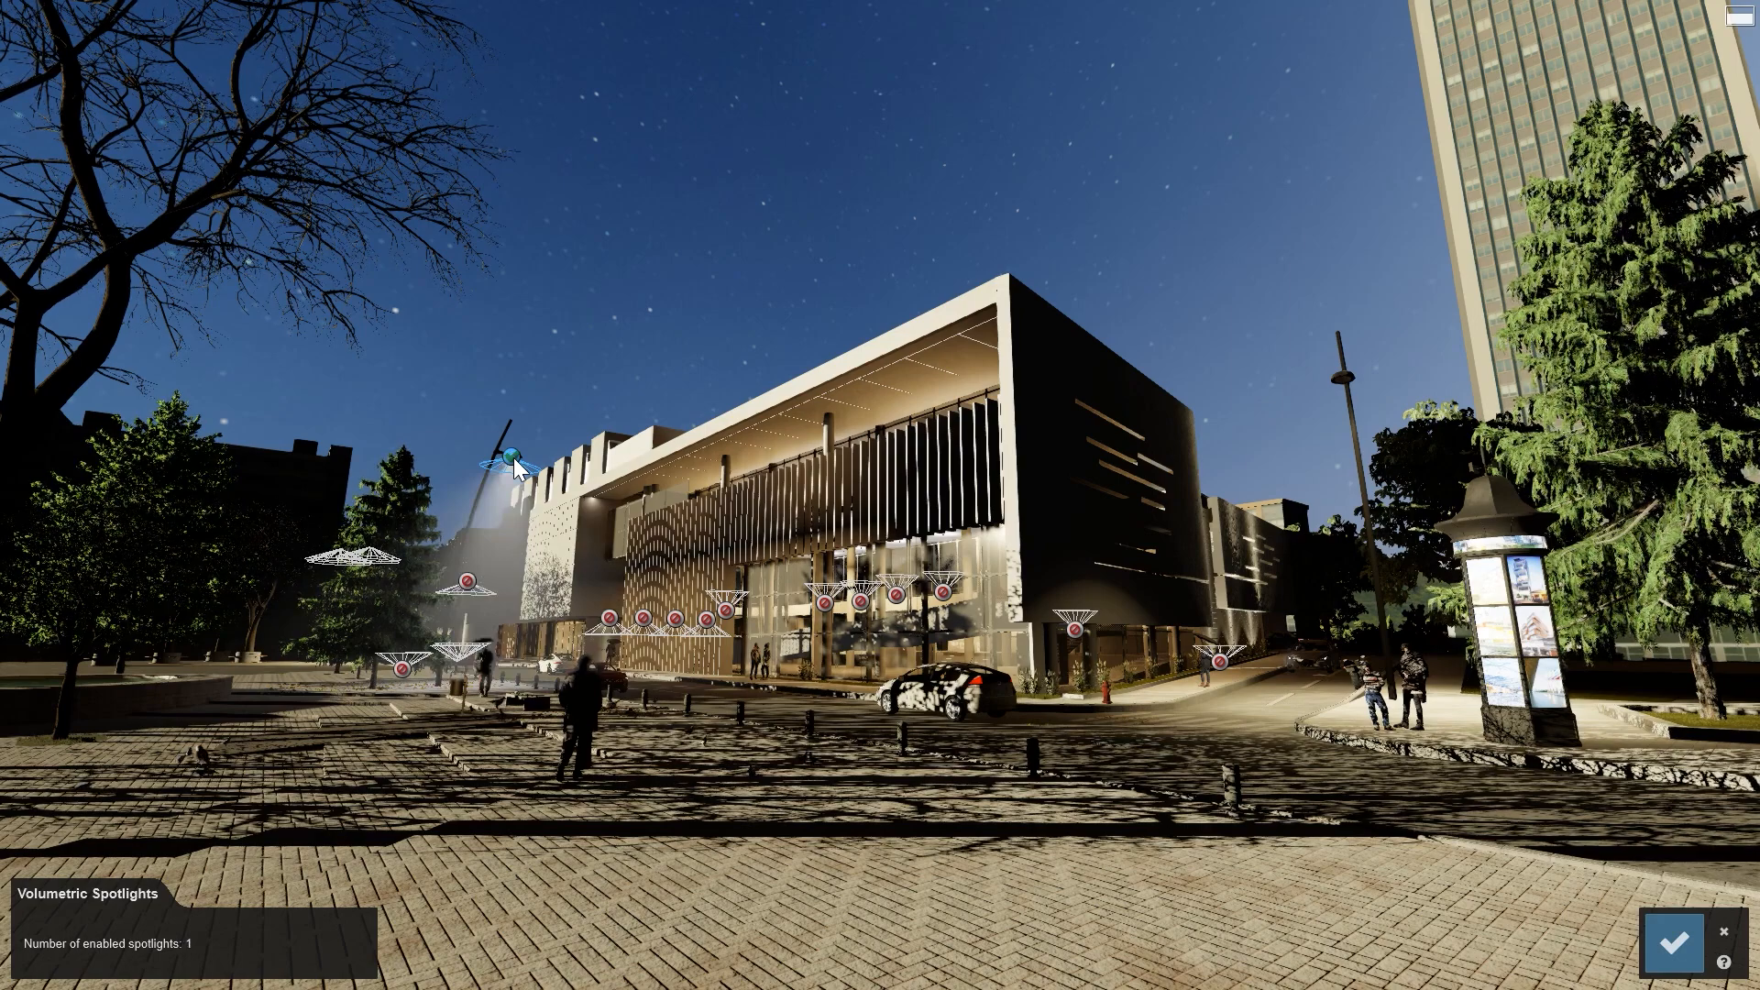
pyautogui.click(513, 458)
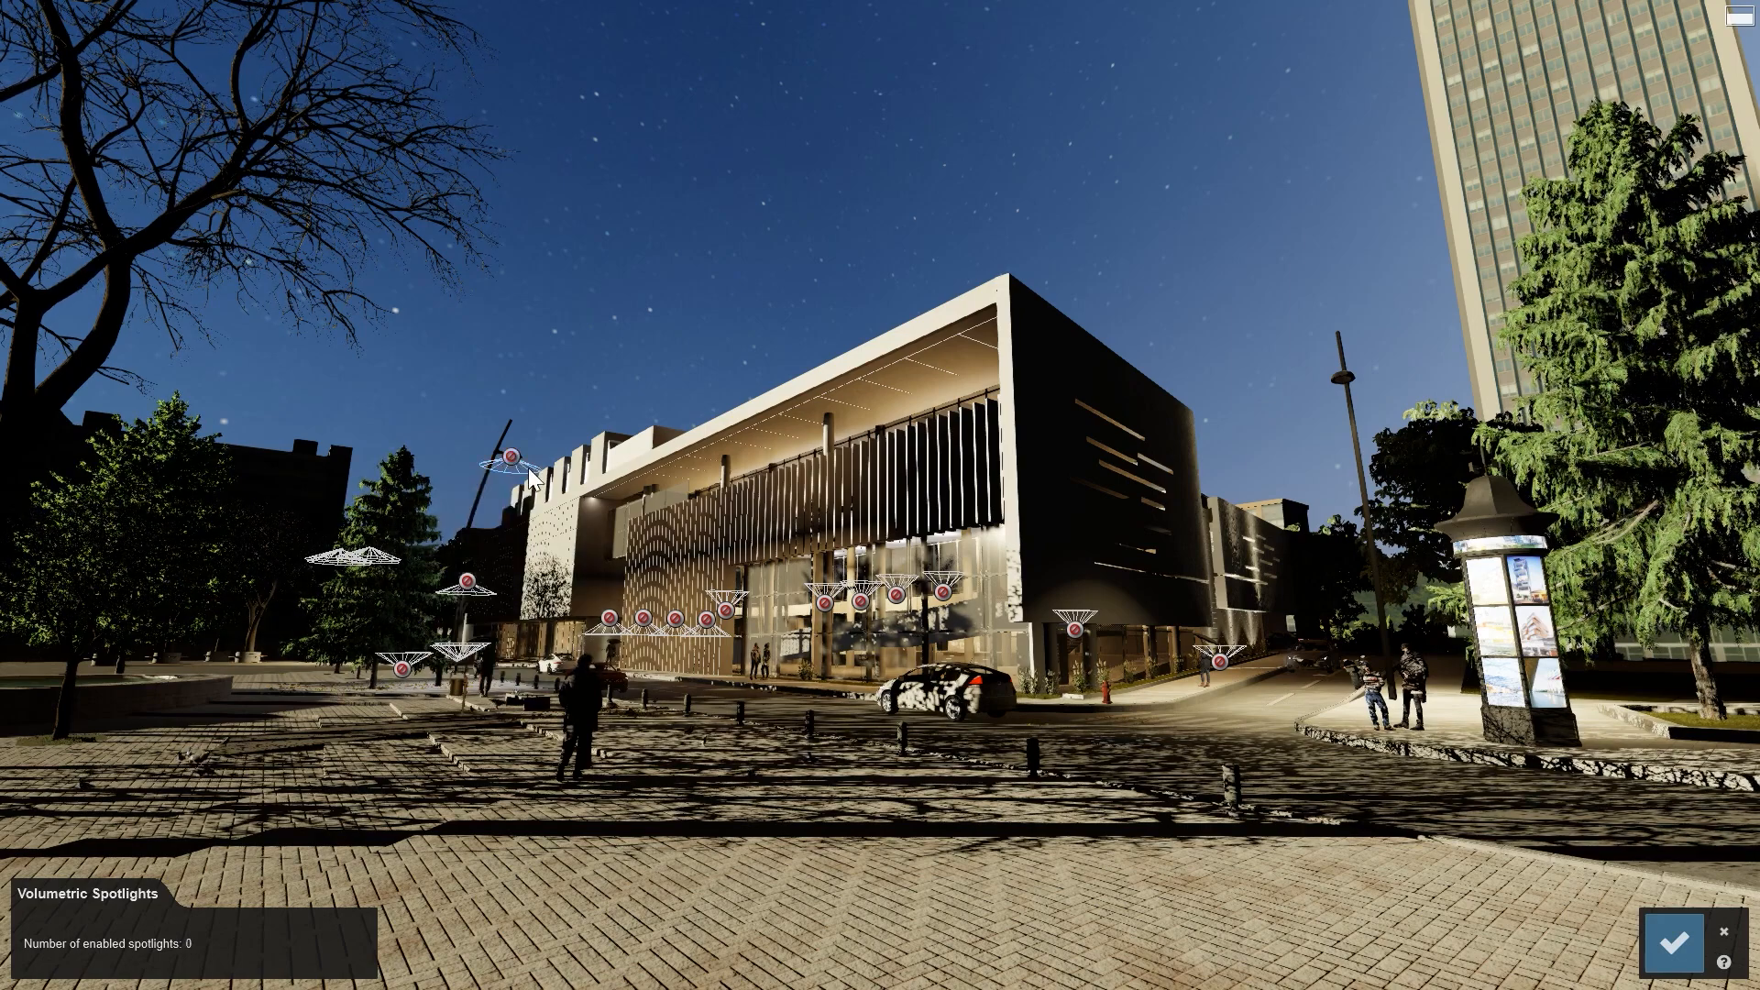
pyautogui.click(512, 458)
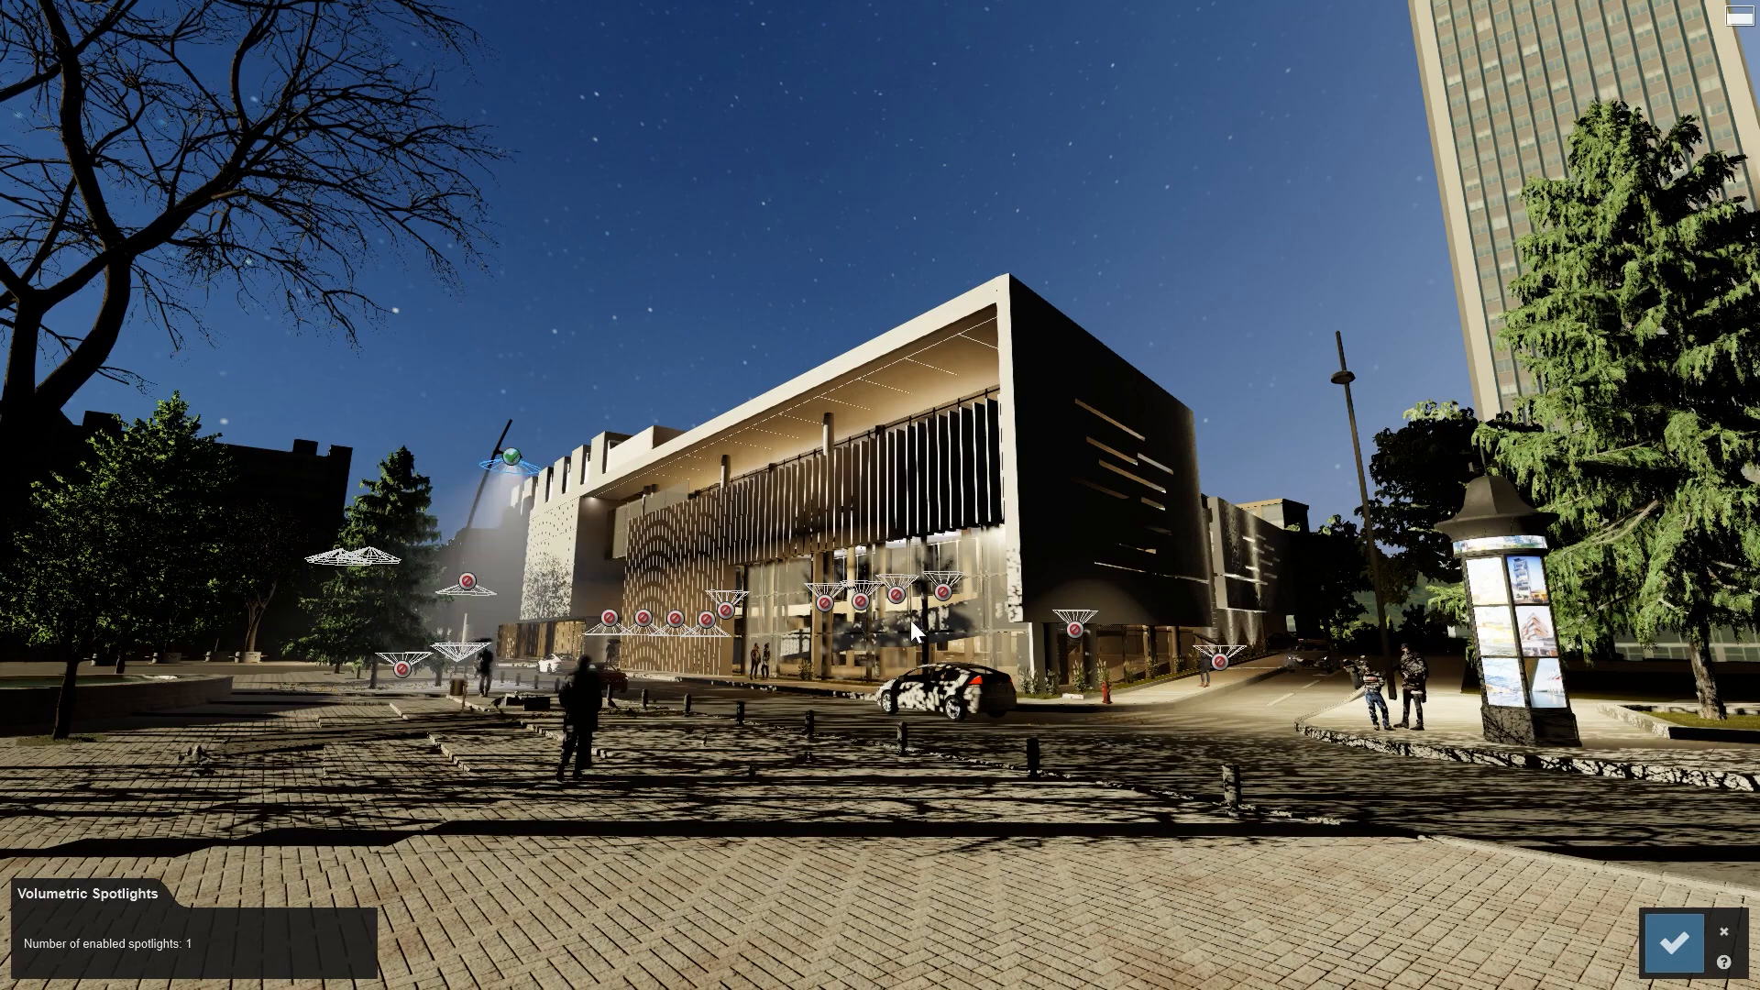
pyautogui.click(1661, 942)
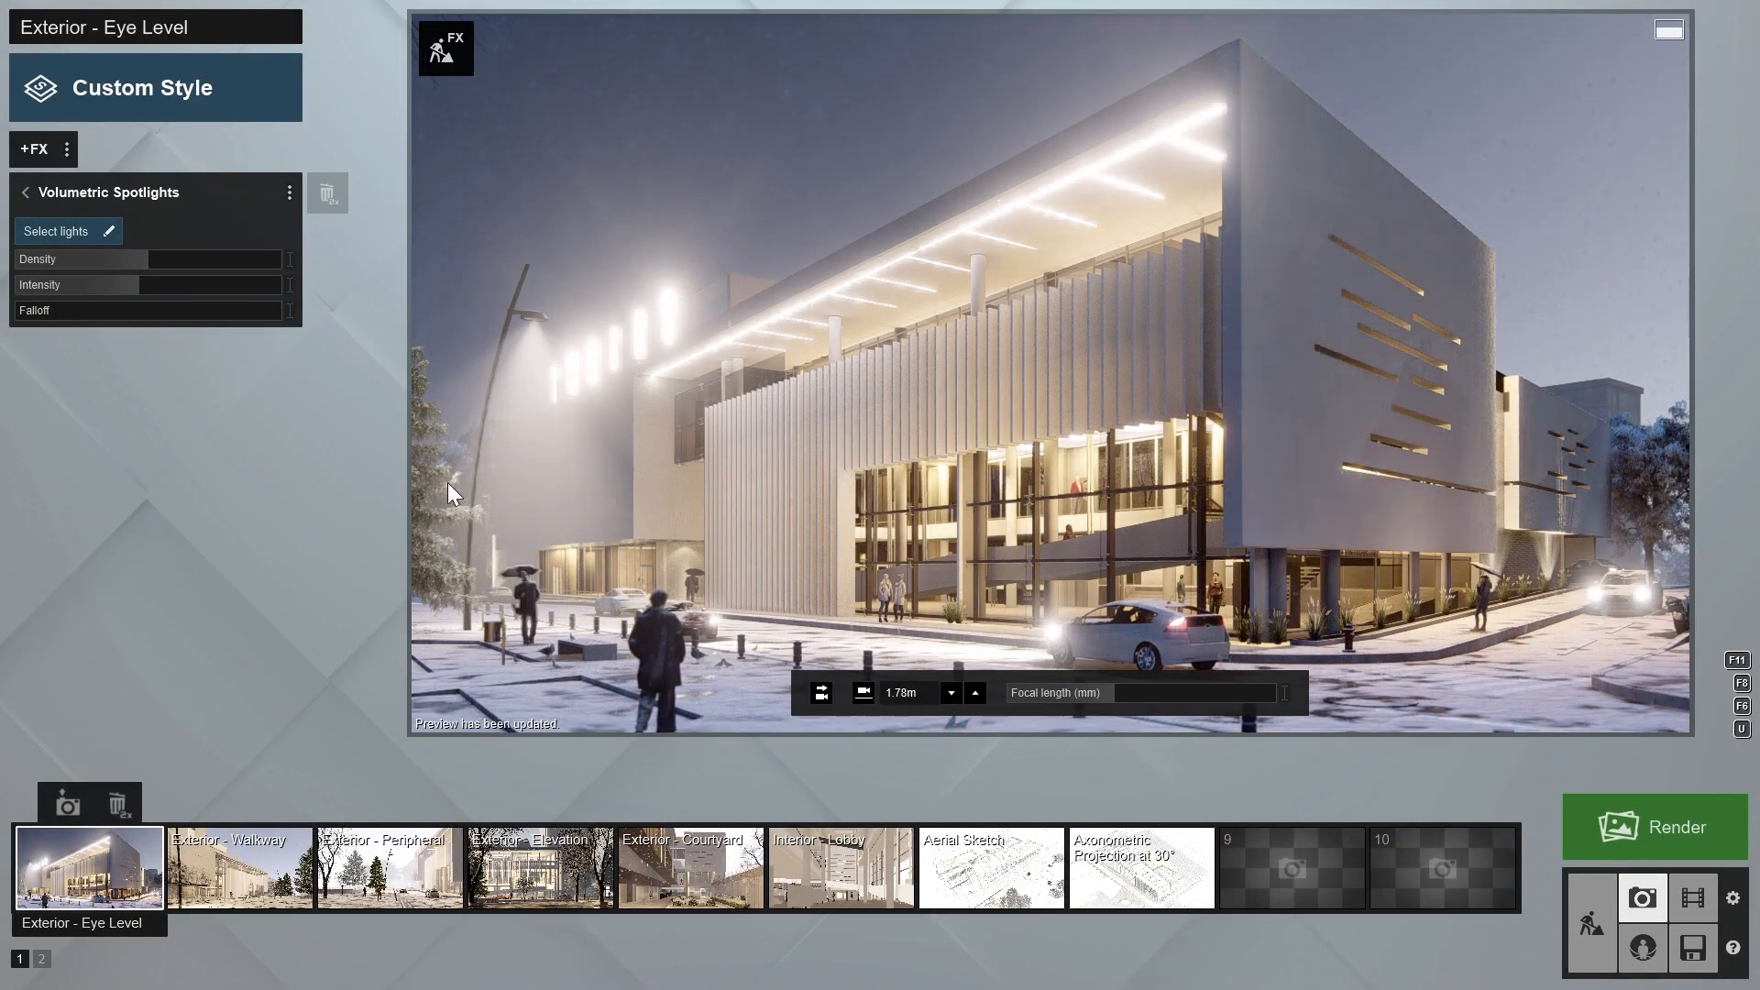
# Adjust the density and intensity of the Volumetric Spotlights effect and raise its falloff
pyautogui.moveTo(149, 260)
pyautogui.moveTo(148, 261); pyautogui.dragTo(328, 263)
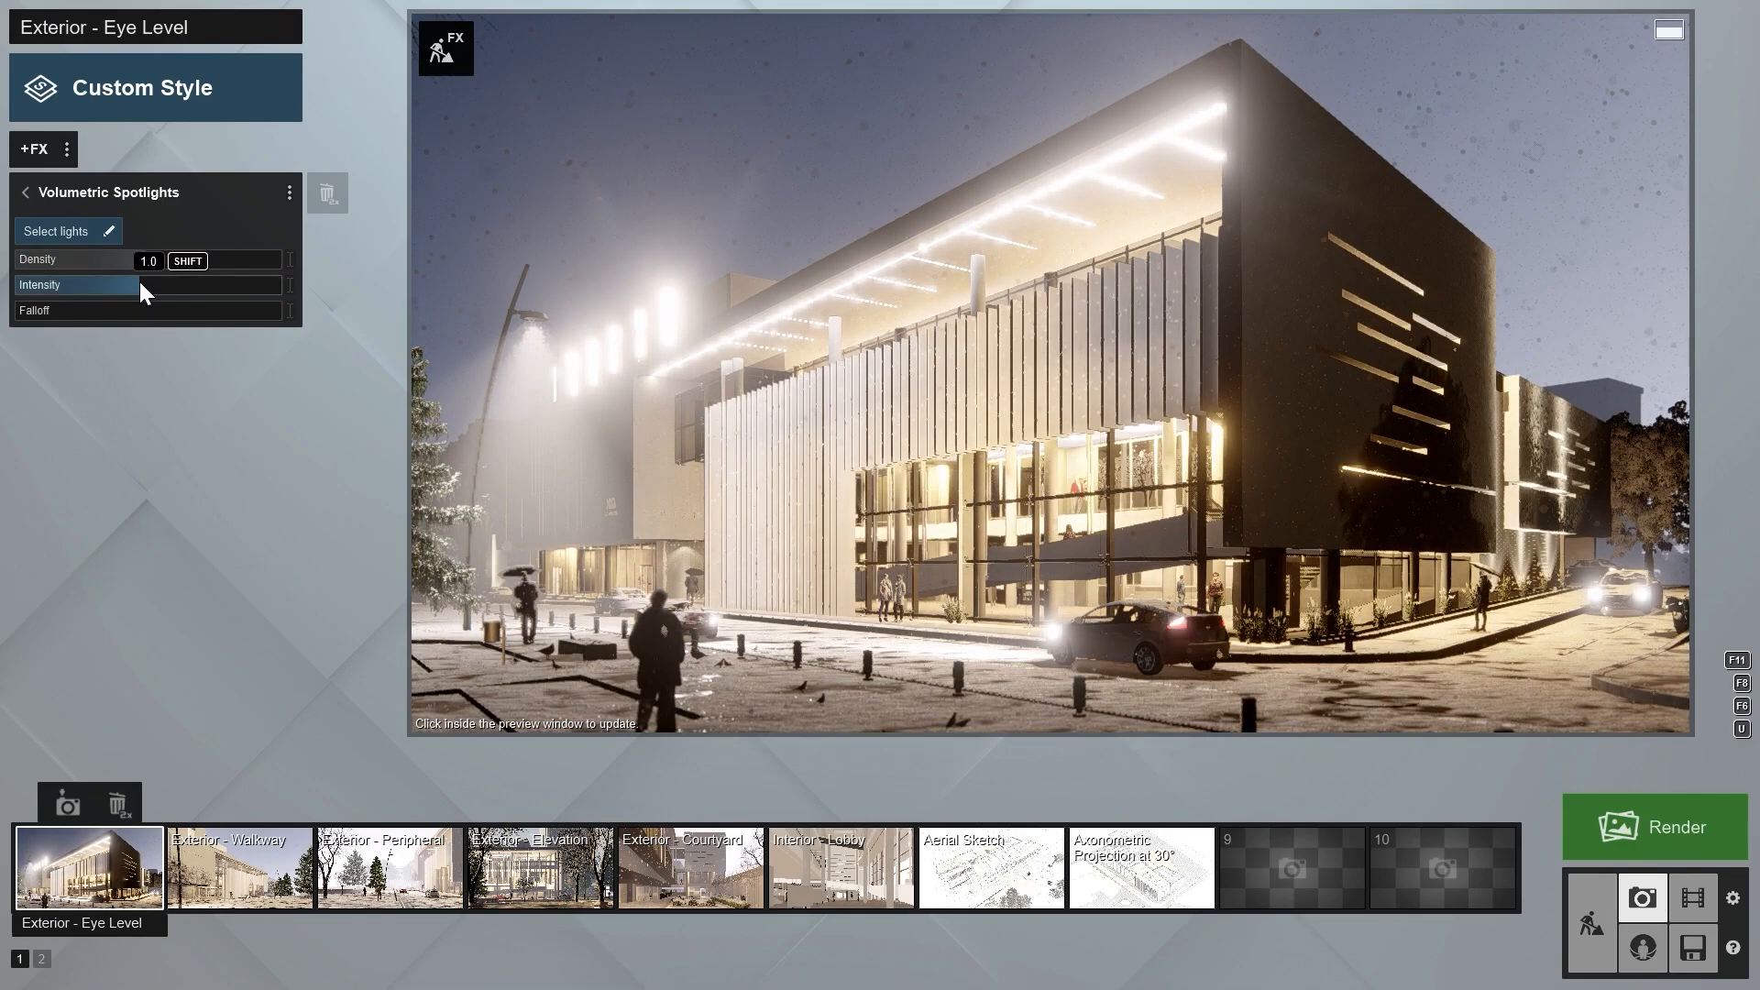
pyautogui.moveTo(141, 284)
pyautogui.mouseDown()
pyautogui.moveTo(317, 282)
pyautogui.moveTo(1, 290)
pyautogui.moveTo(156, 289)
pyautogui.mouseUp()
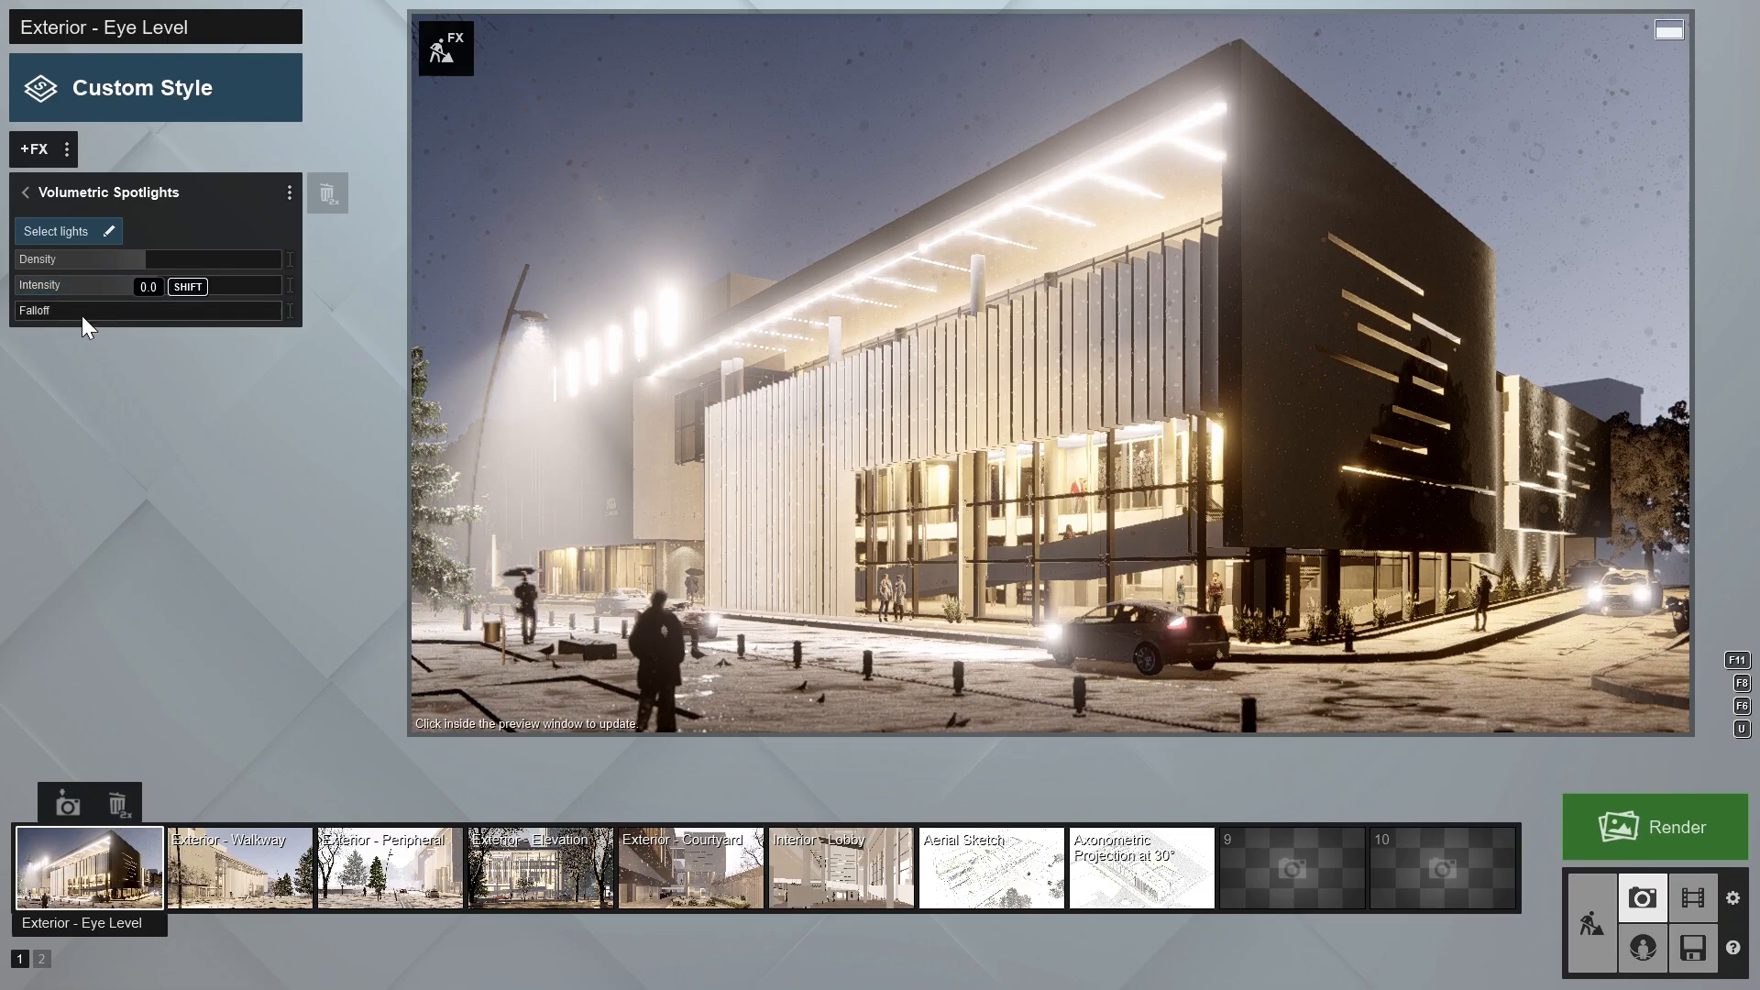
pyautogui.moveTo(20, 312); pyautogui.dragTo(157, 310)
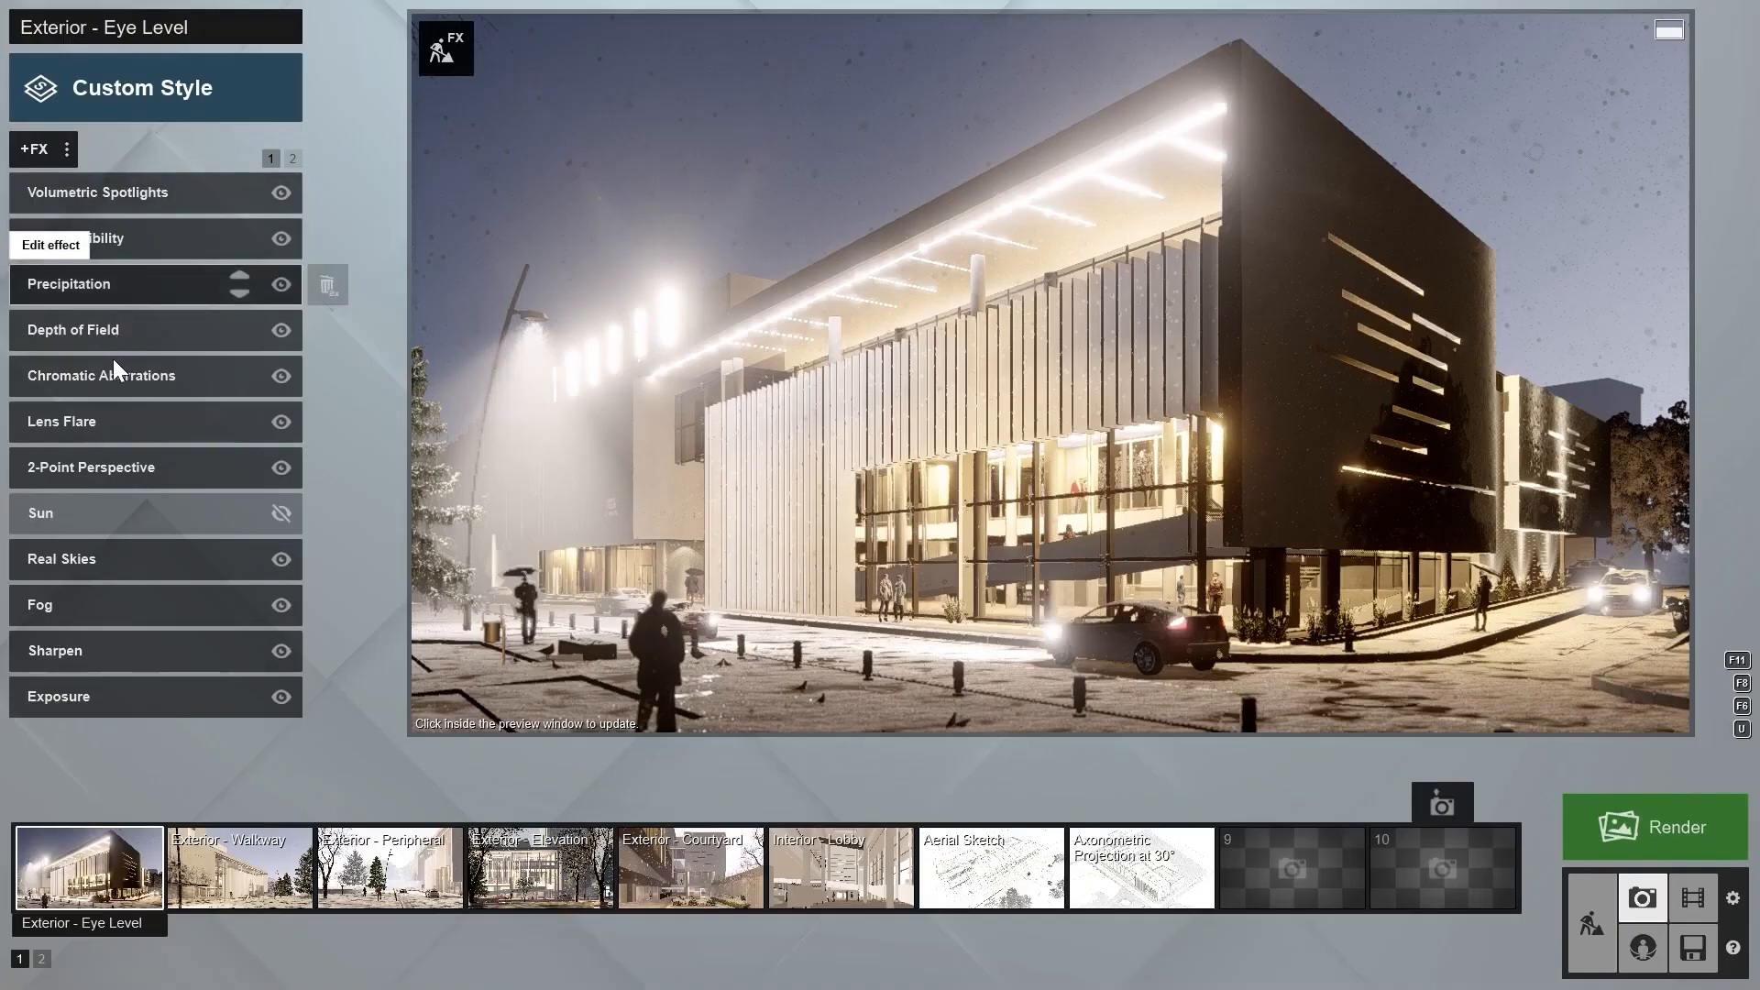
# Reduce the bloom amount and streak intensity of the Lens Flare effect
pyautogui.click(108, 420)
pyautogui.moveTo(158, 359); pyautogui.dragTo(55, 355)
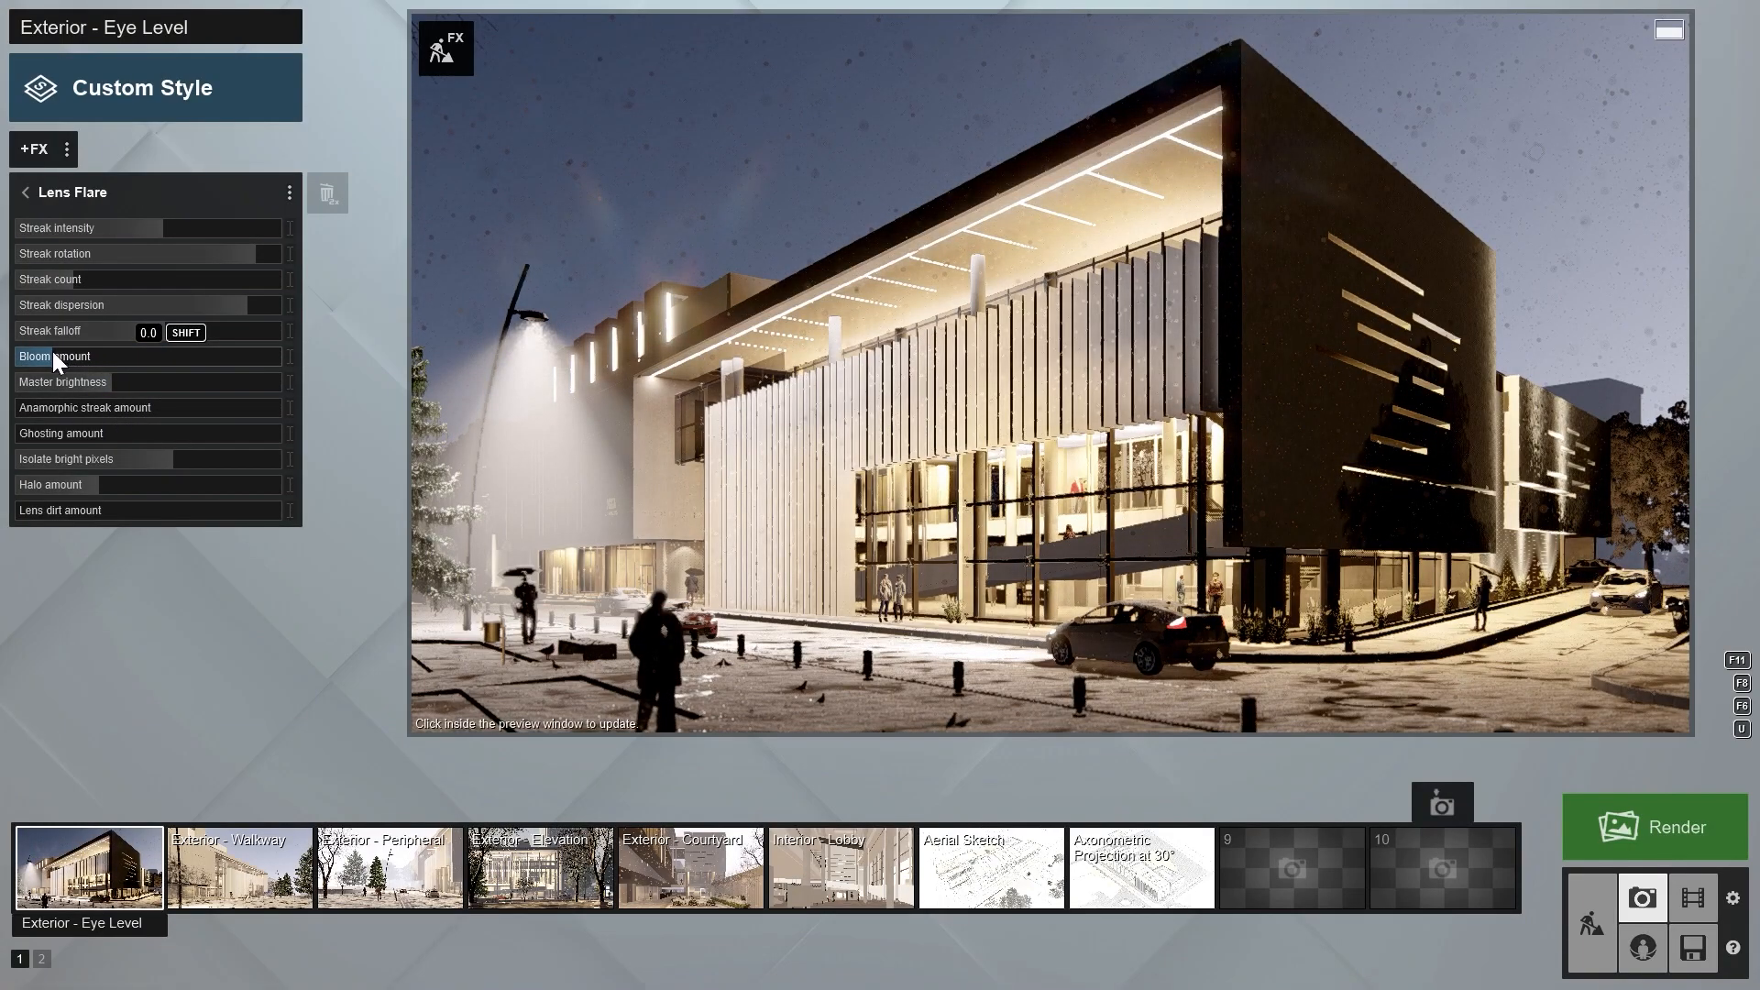
pyautogui.moveTo(161, 233)
pyautogui.mouseDown()
pyautogui.moveTo(41, 228)
pyautogui.moveTo(373, 238)
pyautogui.moveTo(87, 235)
pyautogui.mouseUp()
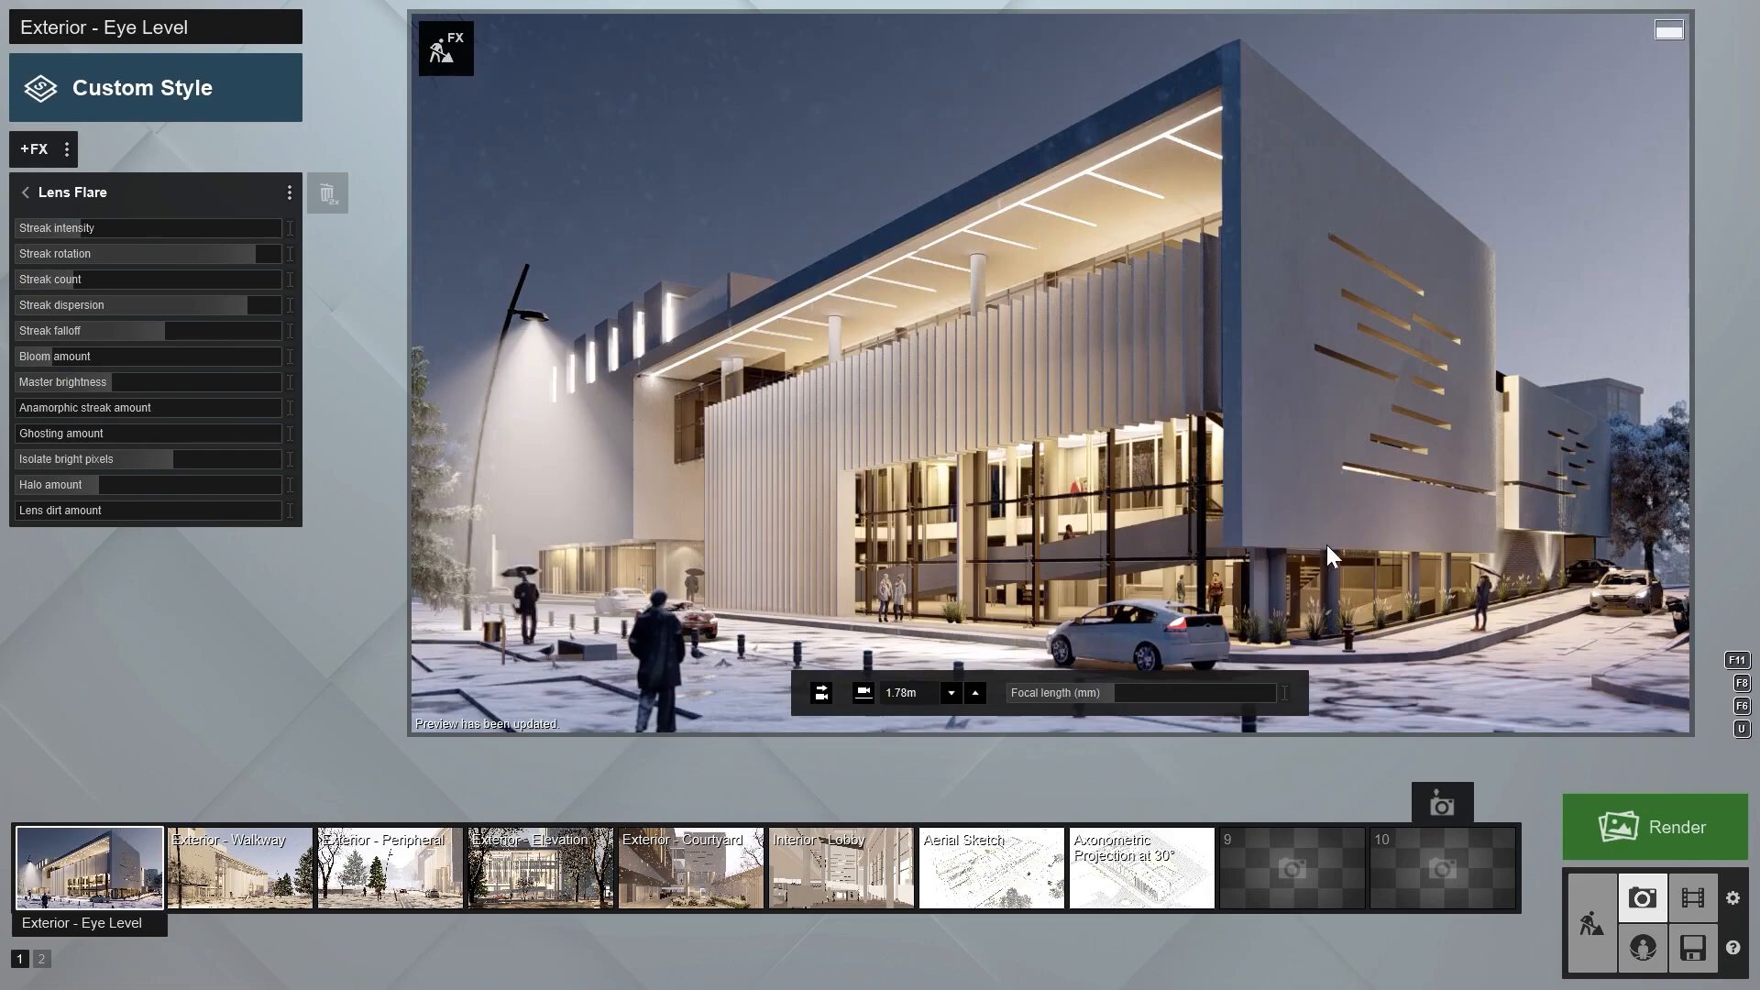
# In the build scene, move the street lamp's spotlight vertically and increase its shadow exclusion zone
pyautogui.click(1588, 915)
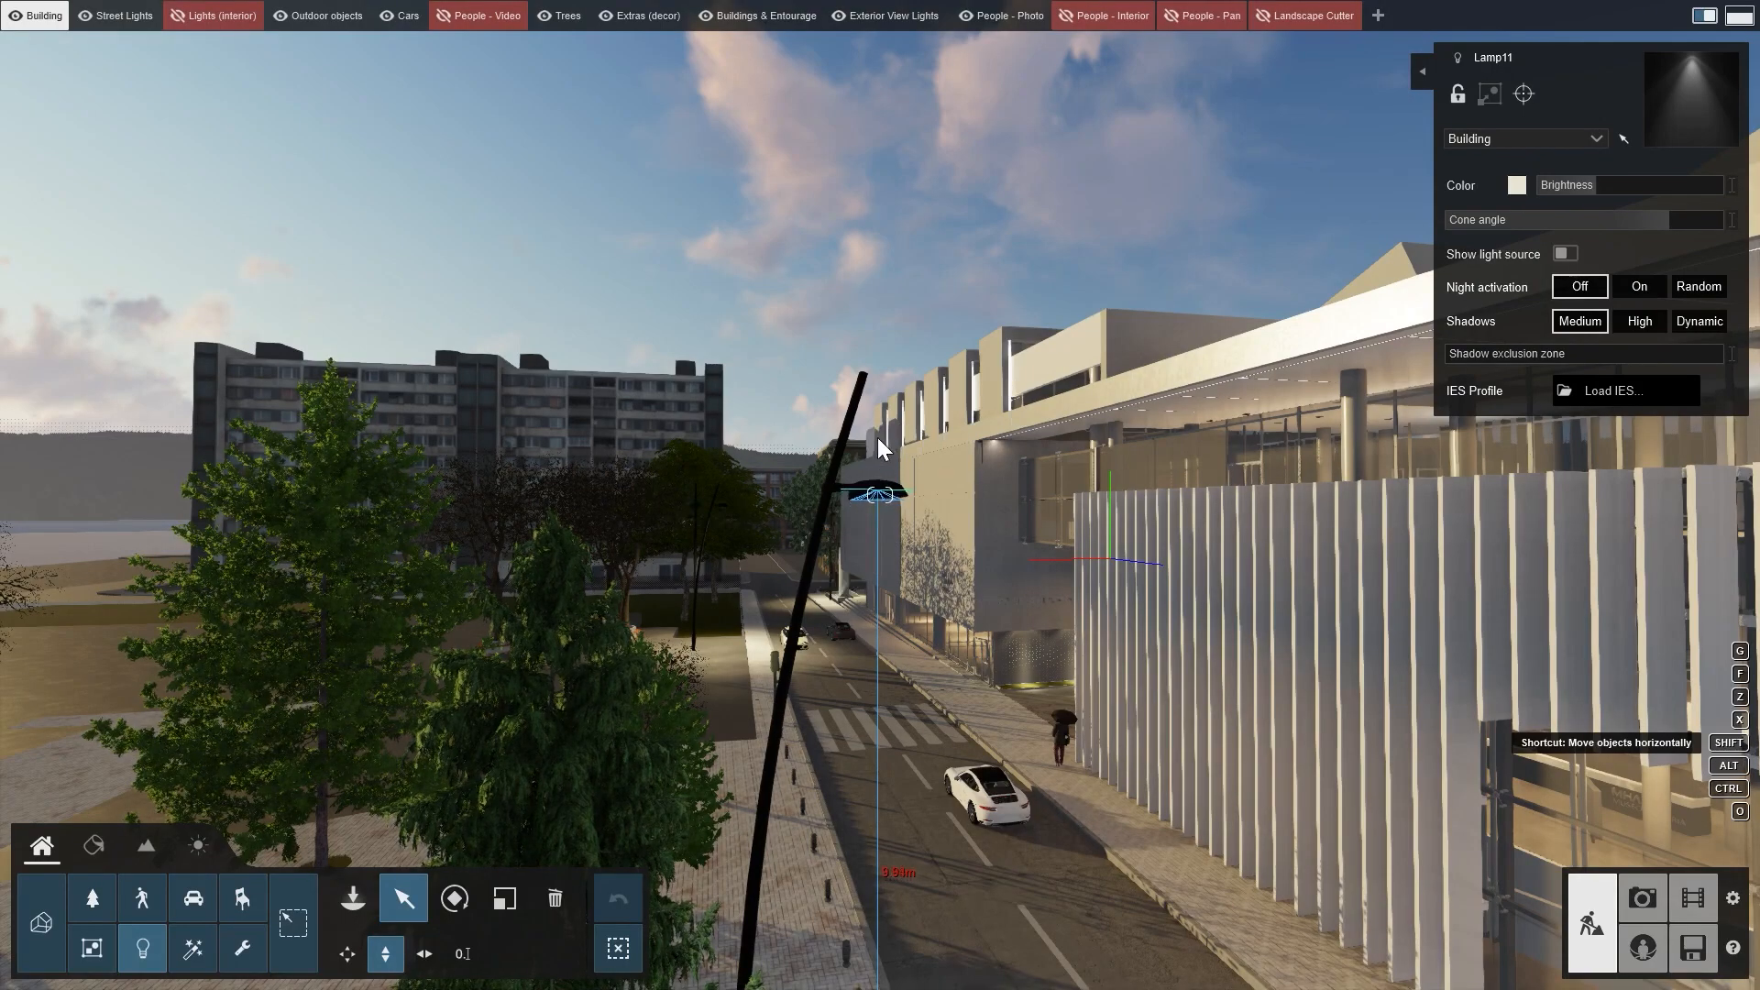
pyautogui.moveTo(877, 437); pyautogui.dragTo(884, 409)
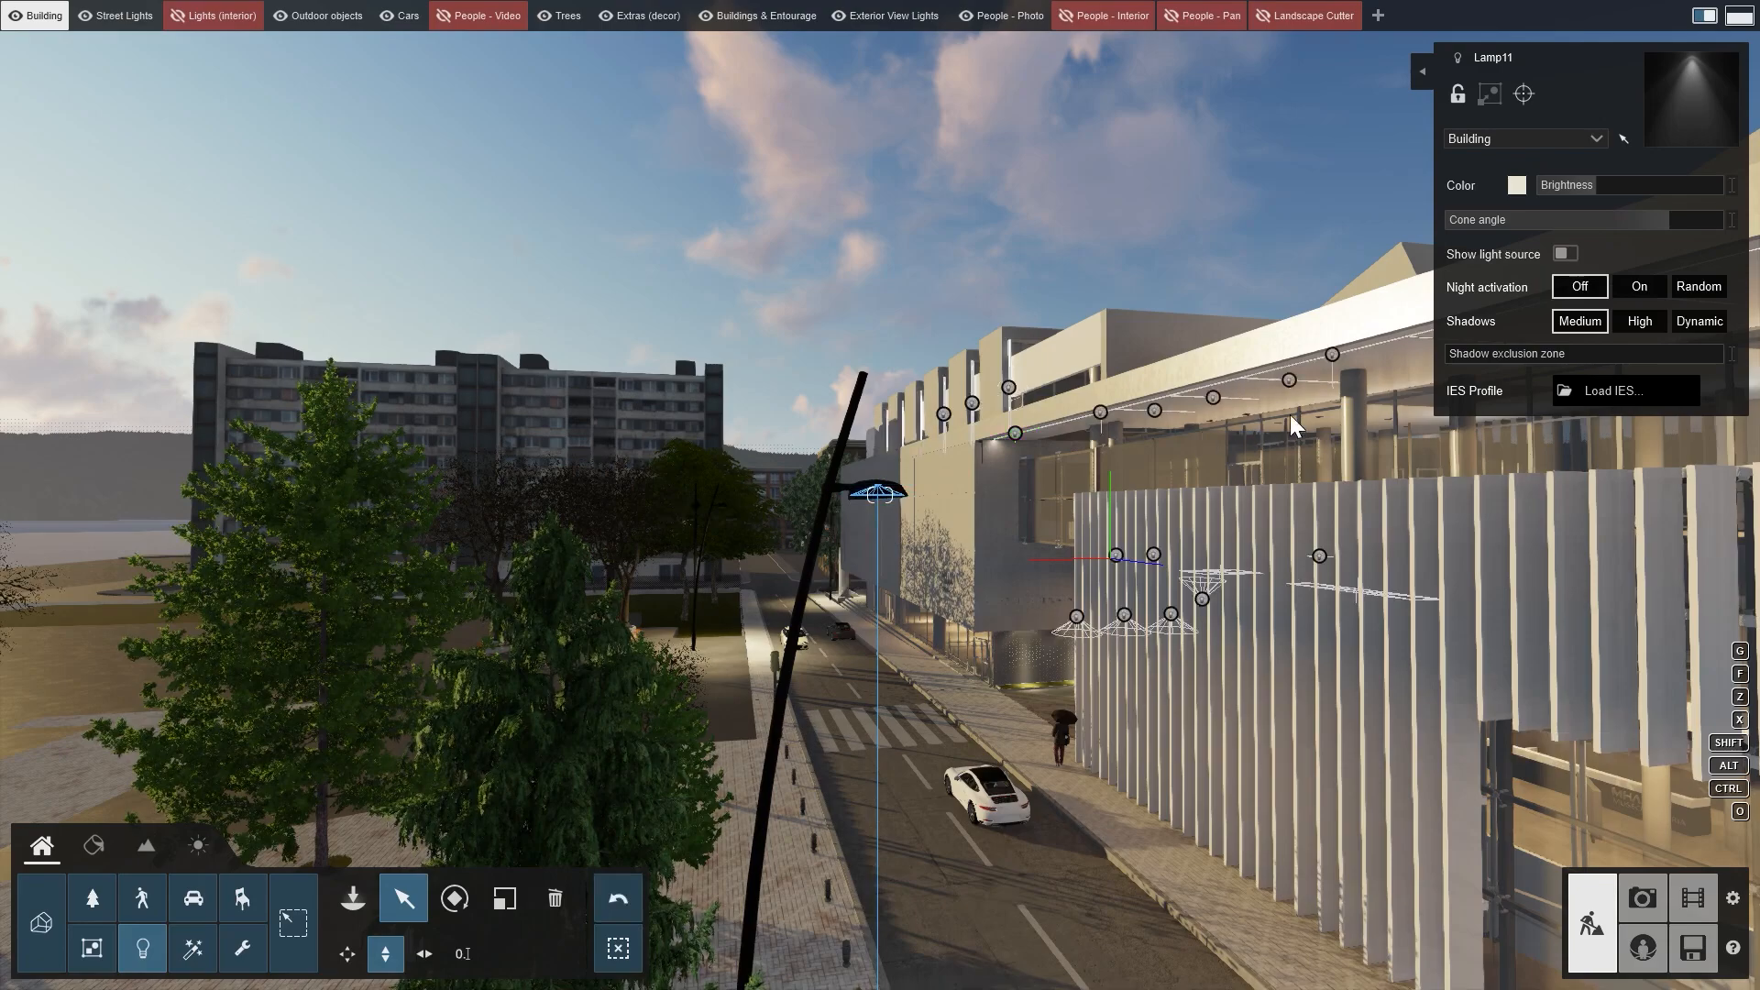
pyautogui.moveTo(1446, 354); pyautogui.dragTo(1549, 349)
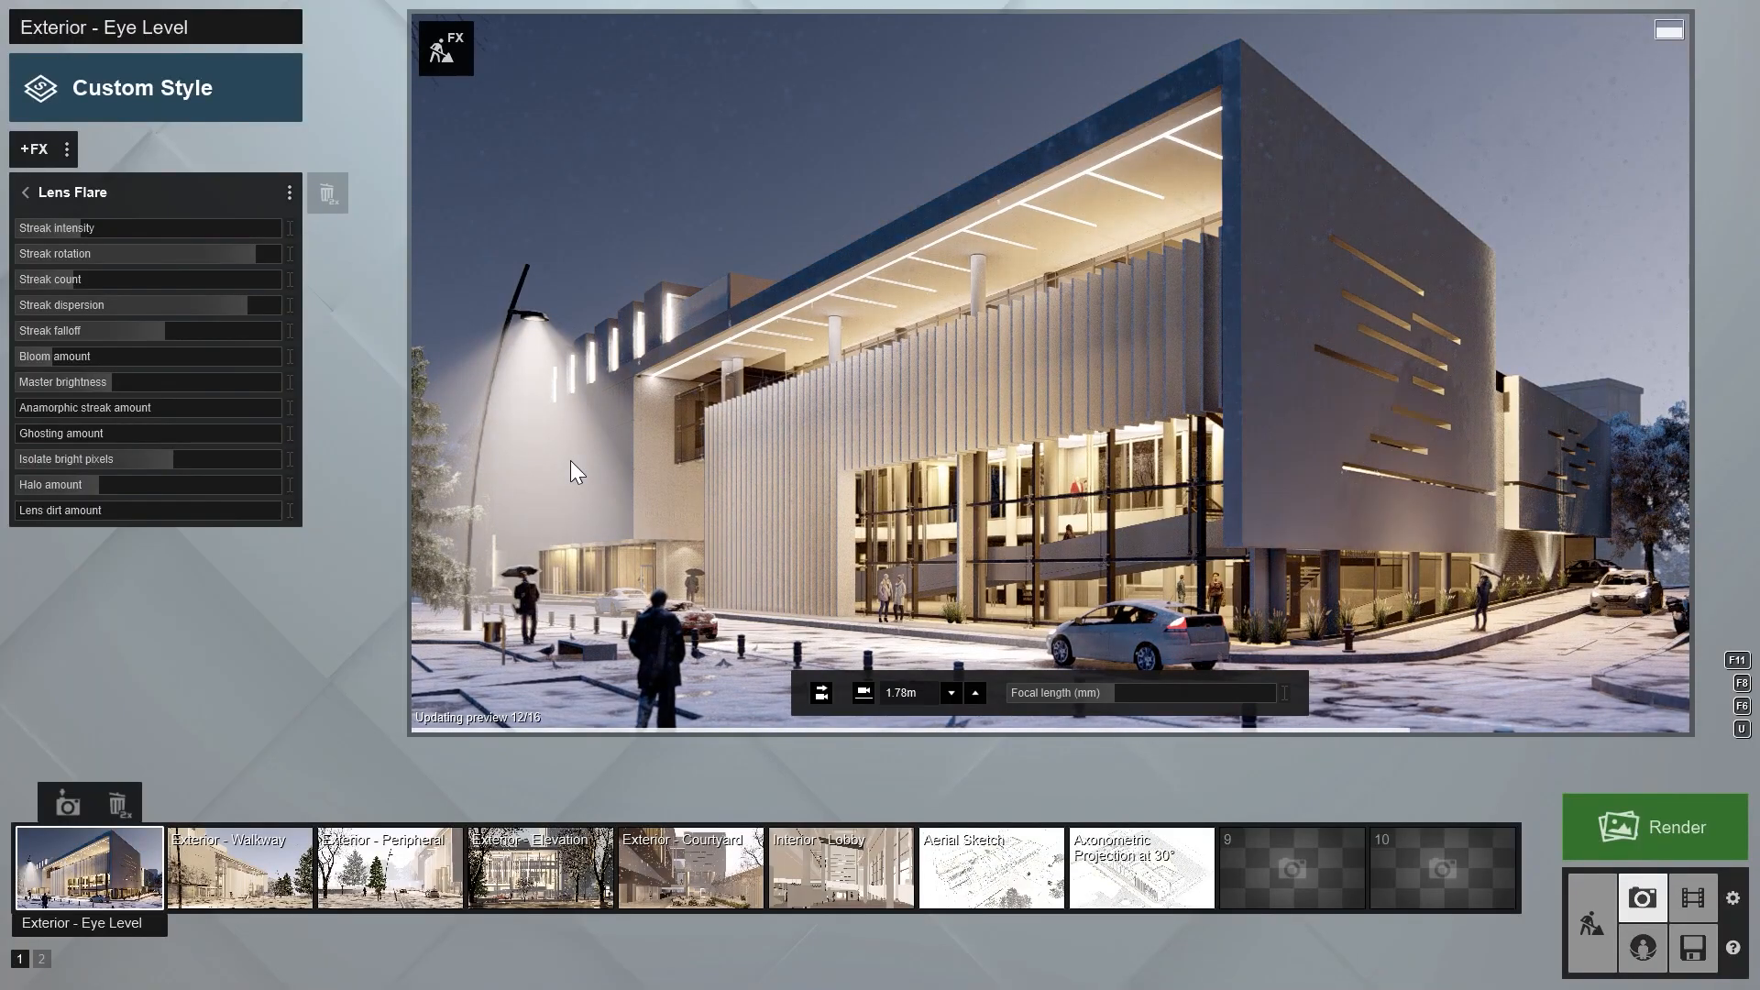
# Disable the Depth of Field effect, set Precipitation's Rain / Snow to its maximum, and refresh the photo preview
pyautogui.click(24, 192)
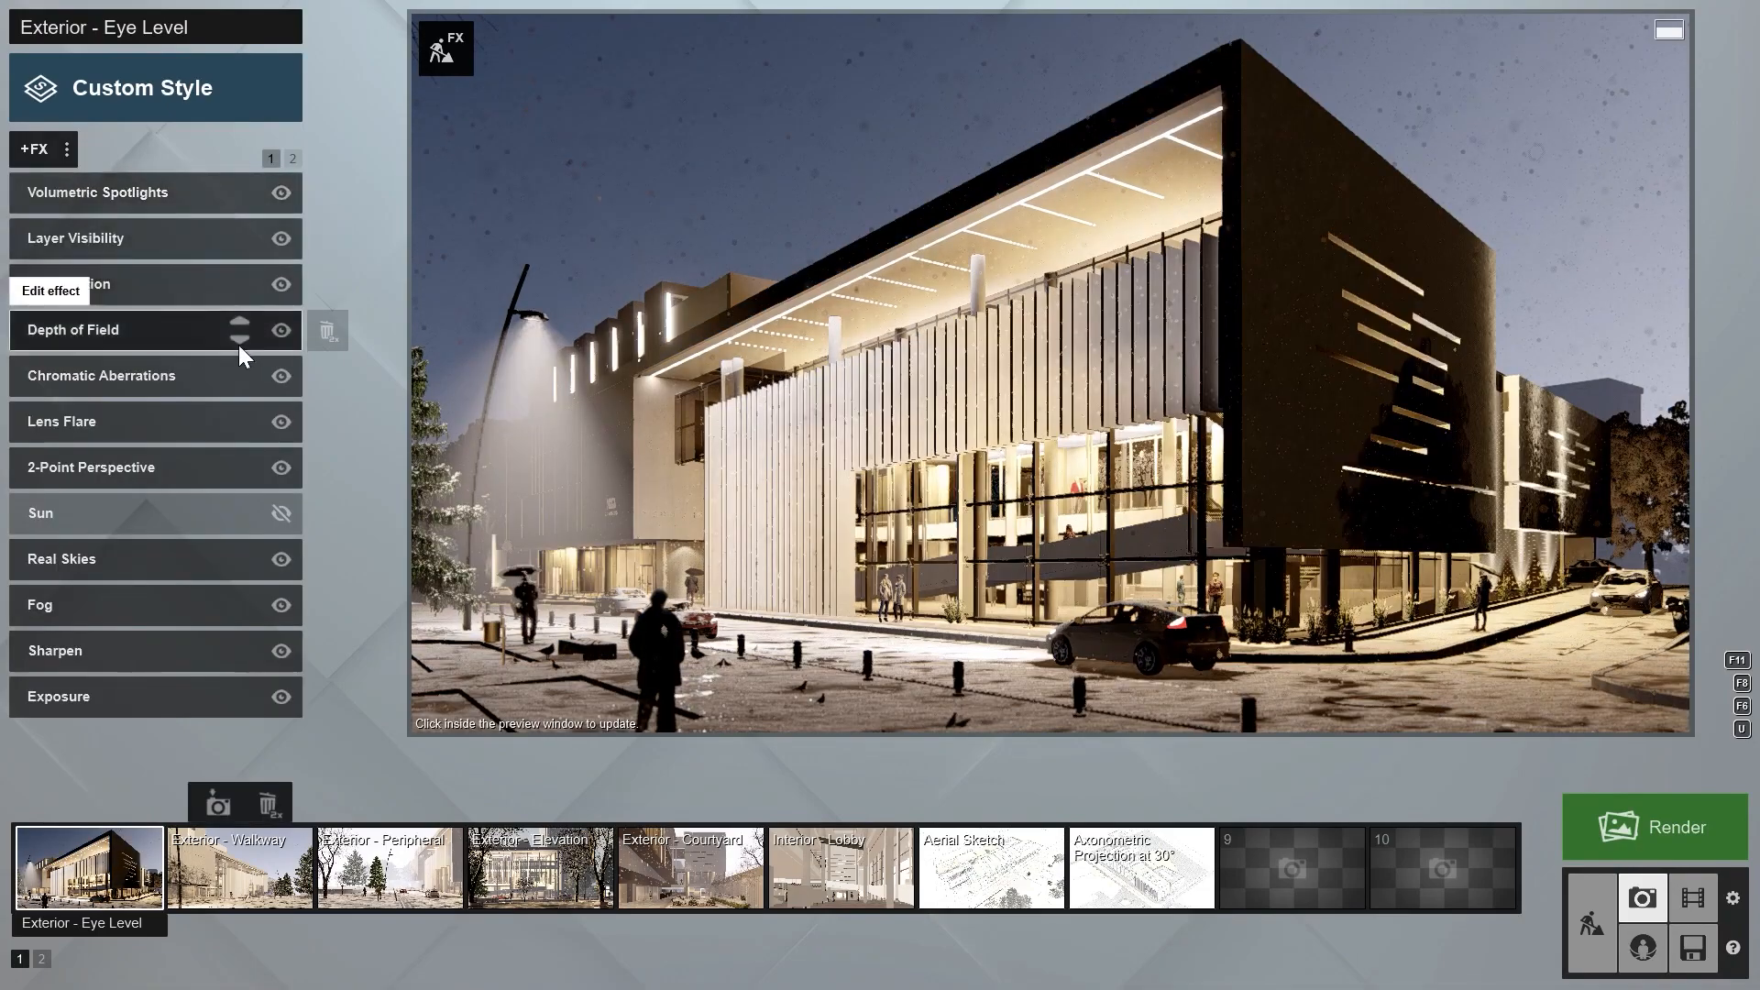
pyautogui.click(281, 331)
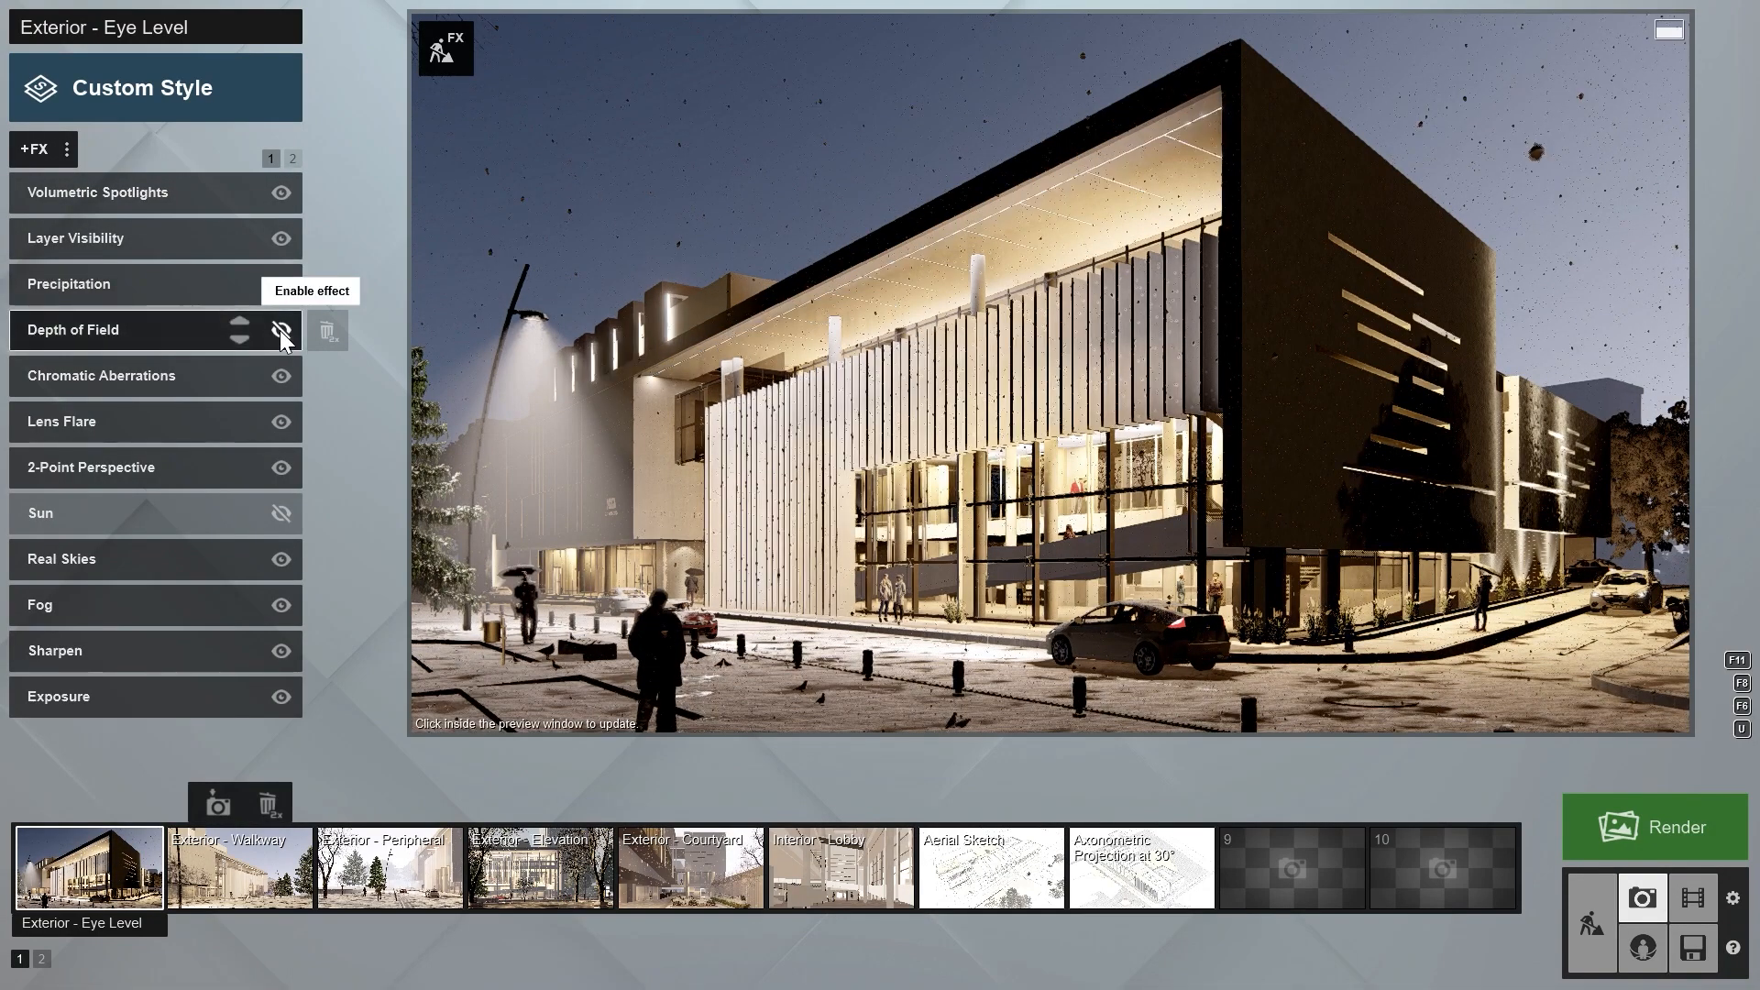
pyautogui.click(118, 284)
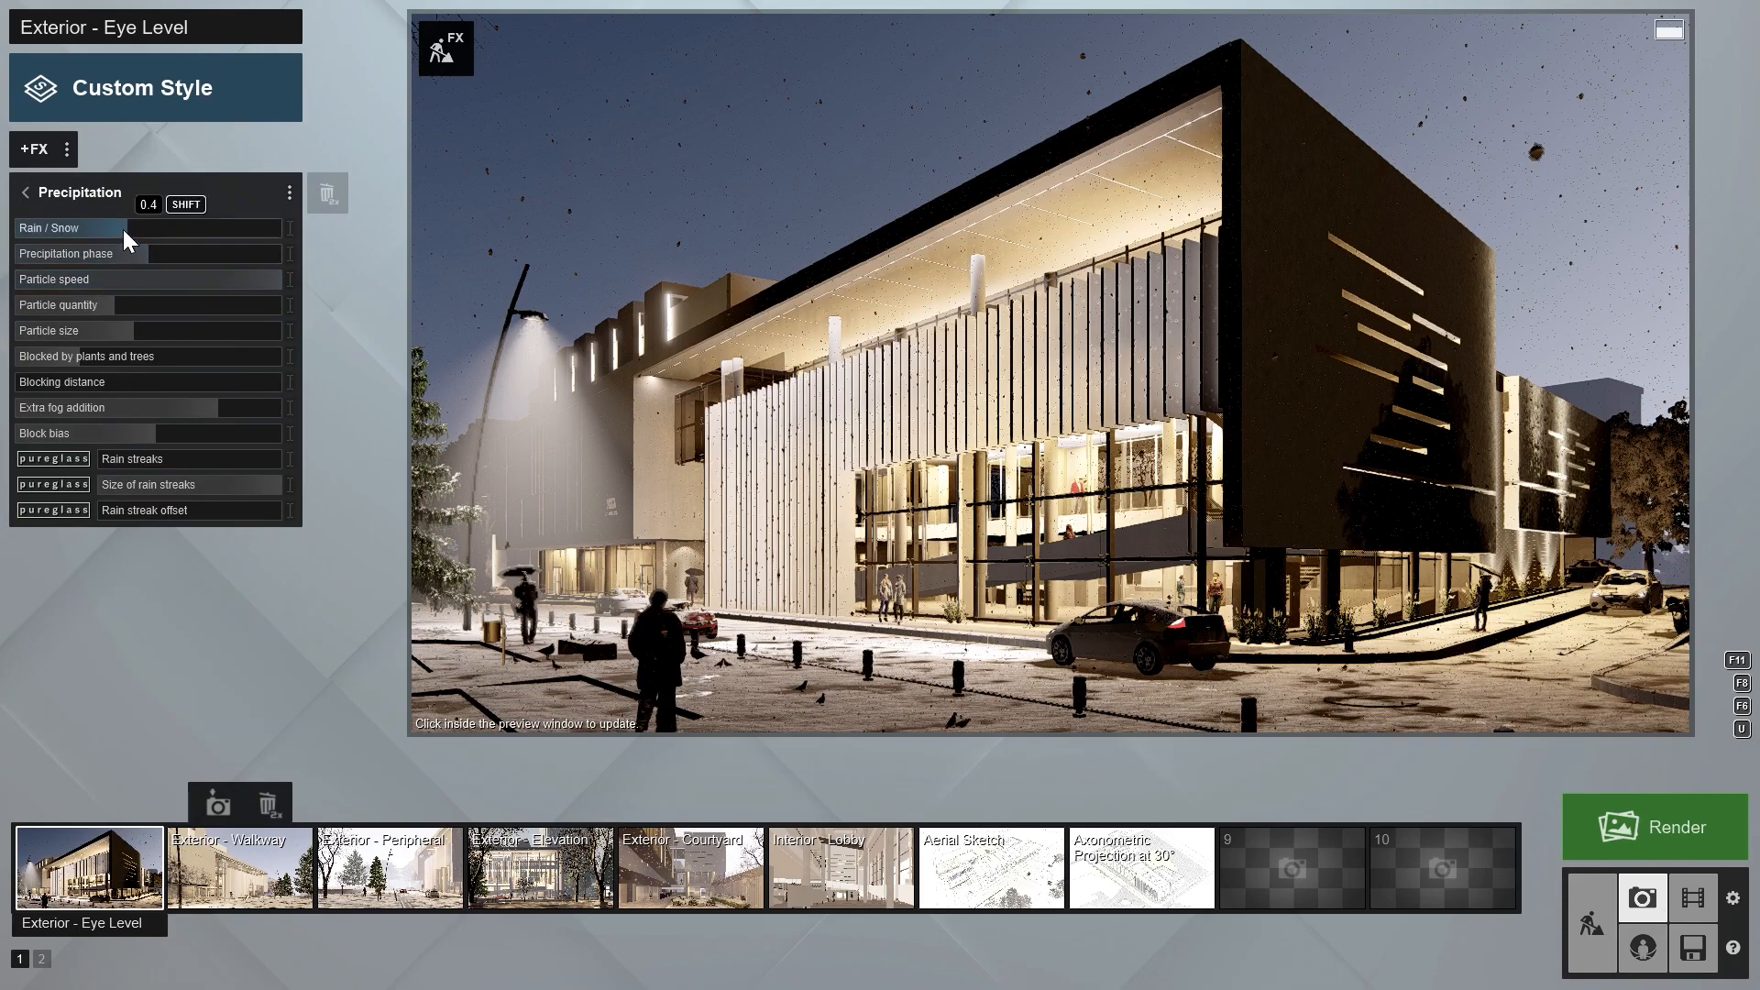
pyautogui.moveTo(160, 228); pyautogui.dragTo(305, 234)
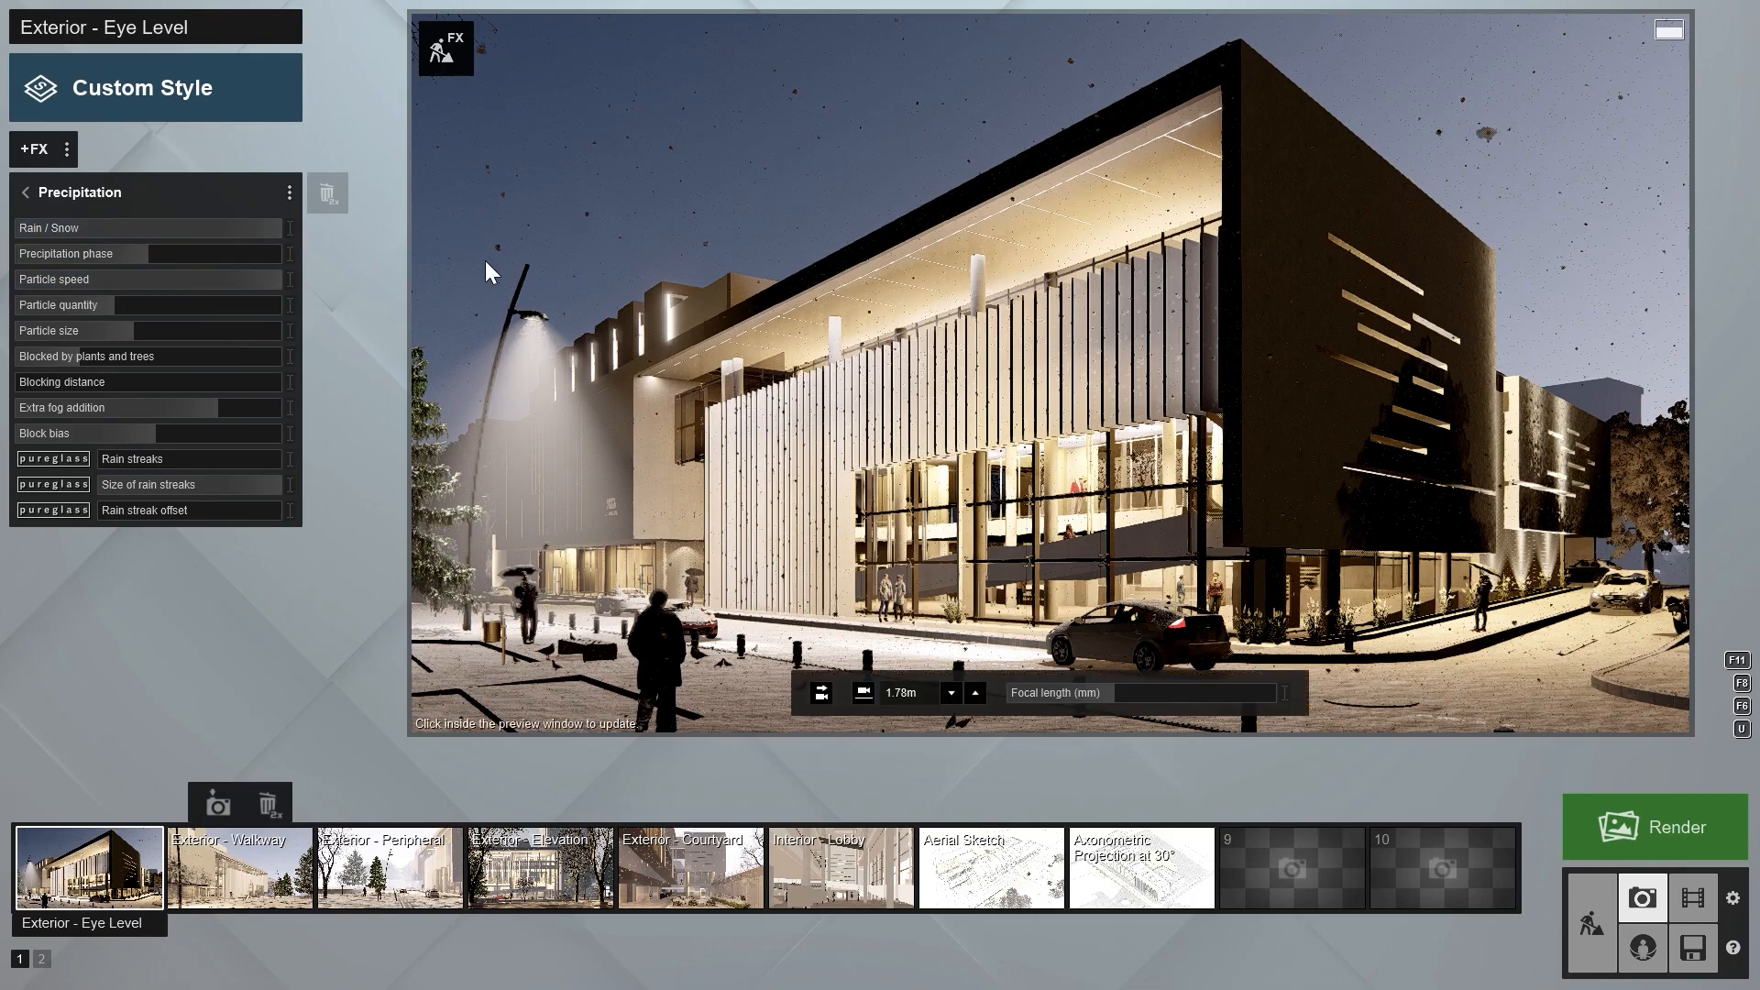
pyautogui.click(537, 258)
# With the photo effects active in the scene, set the street lamp light's color temperature to 4600 K and slightly raise its brightness
pyautogui.click(453, 56)
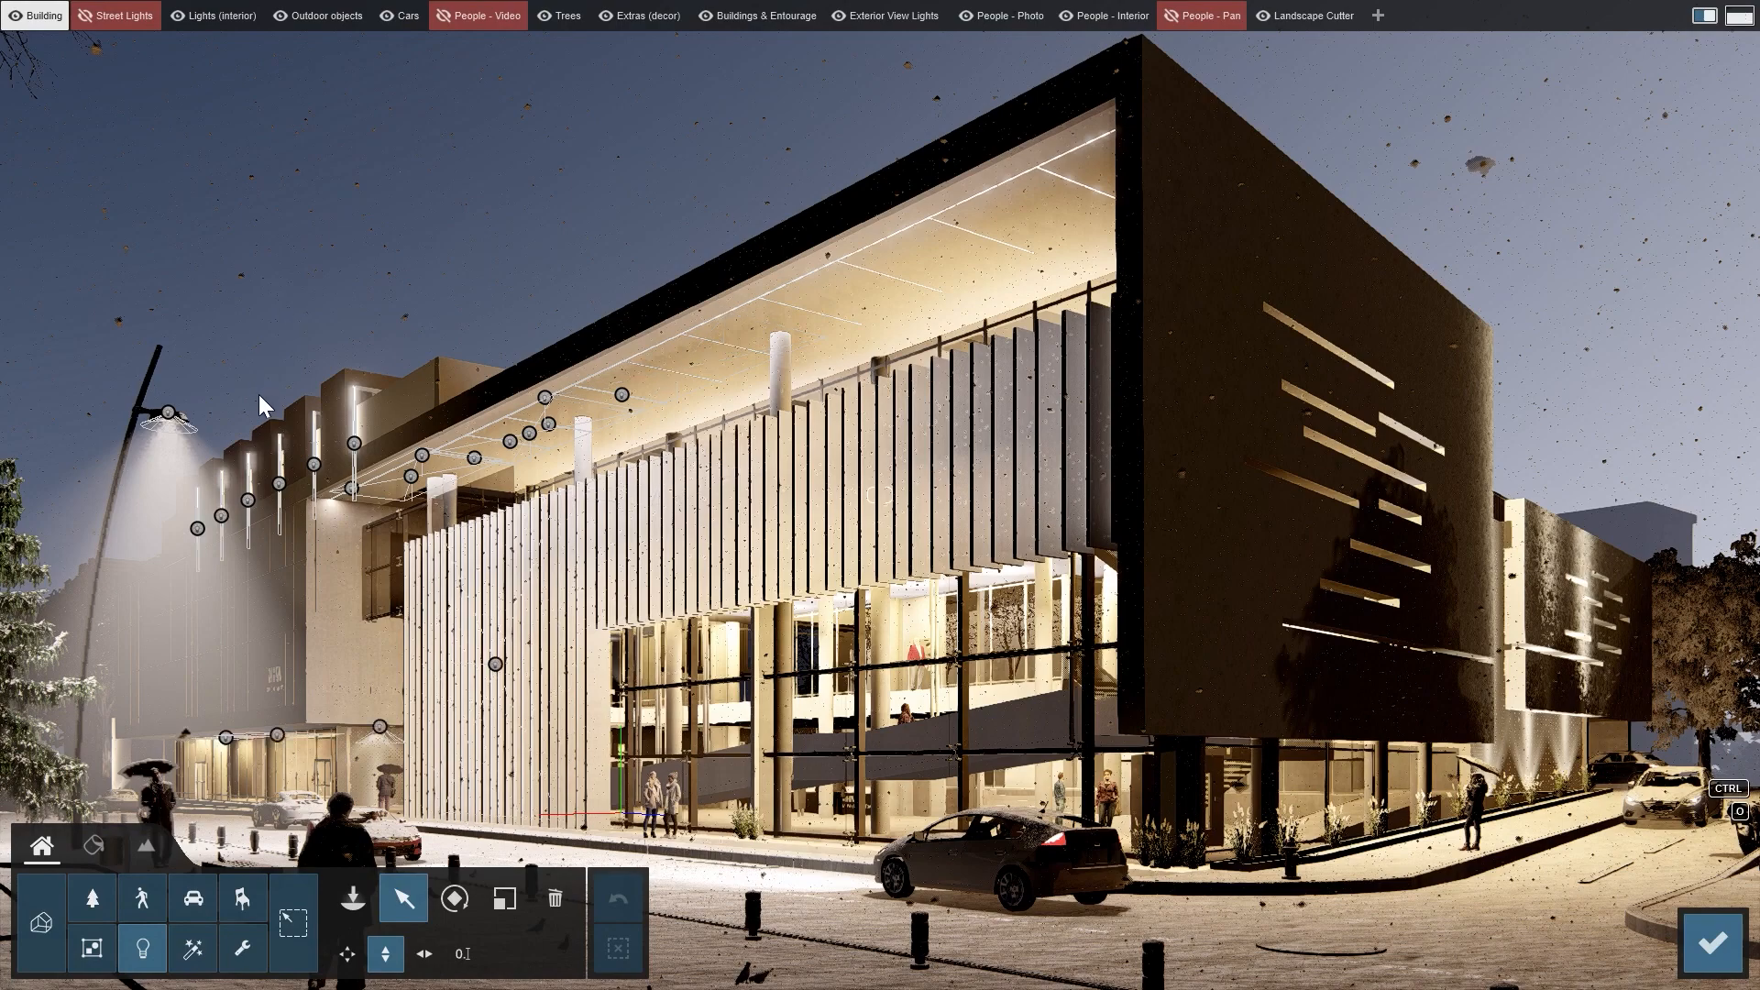
pyautogui.click(172, 422)
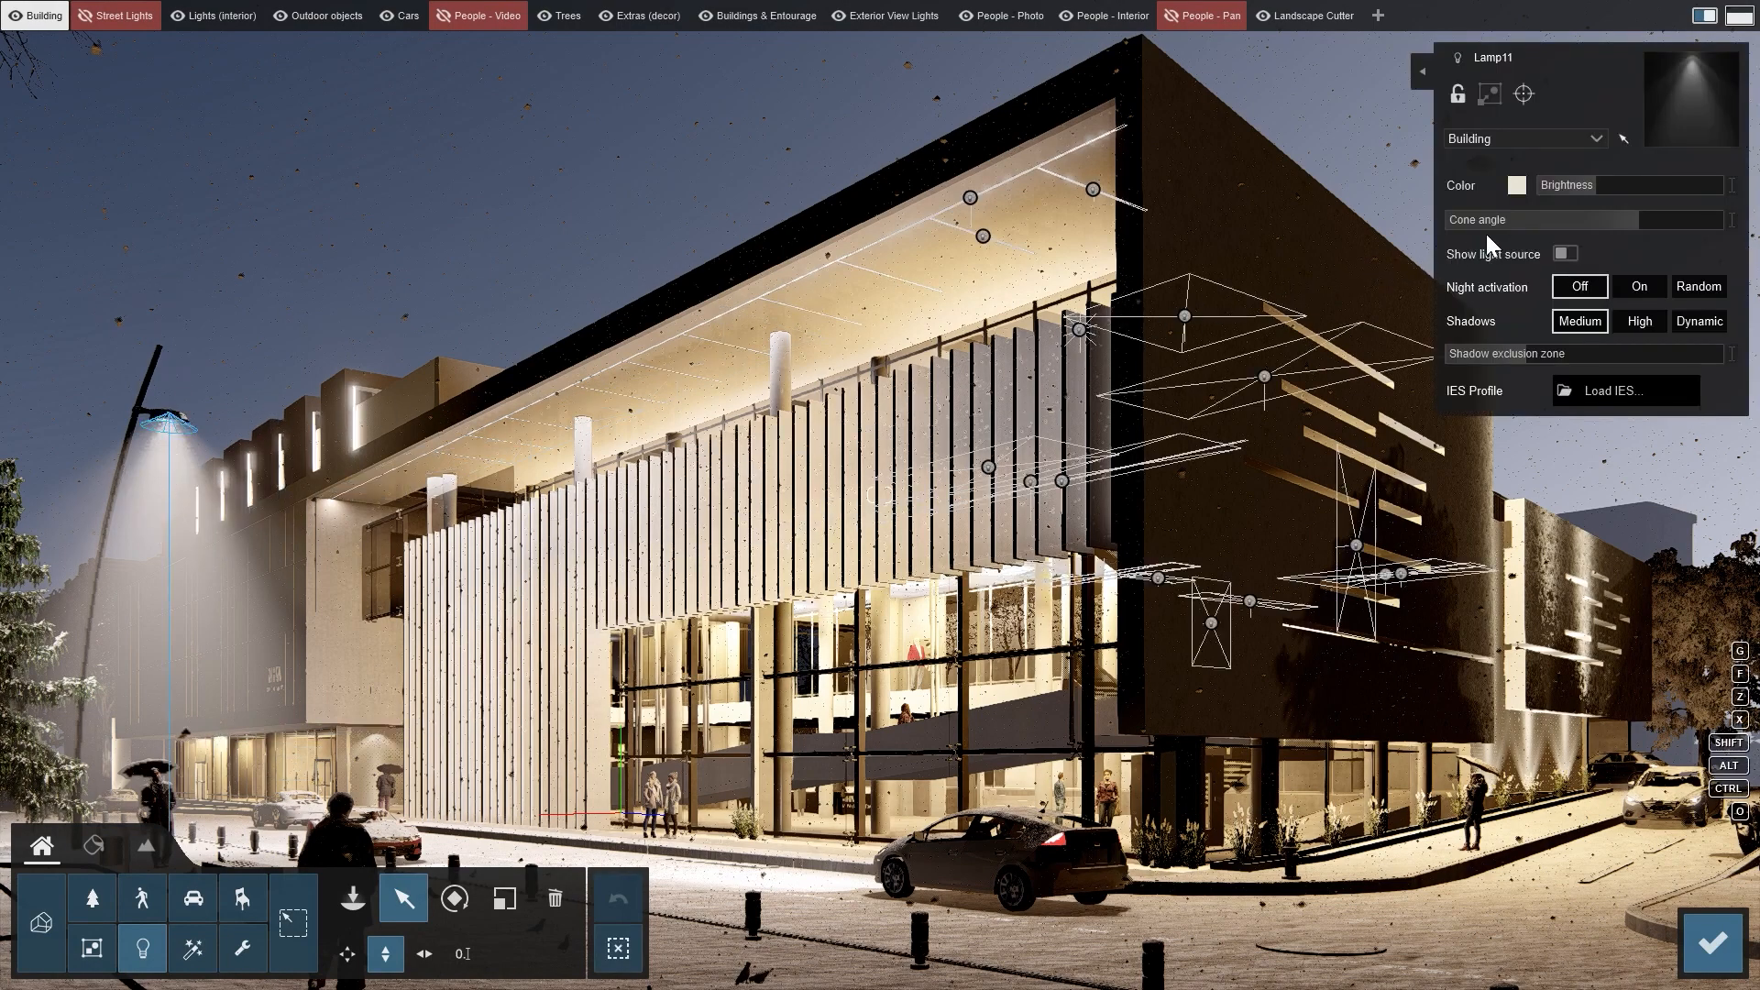
pyautogui.click(1516, 185)
pyautogui.click(1295, 215)
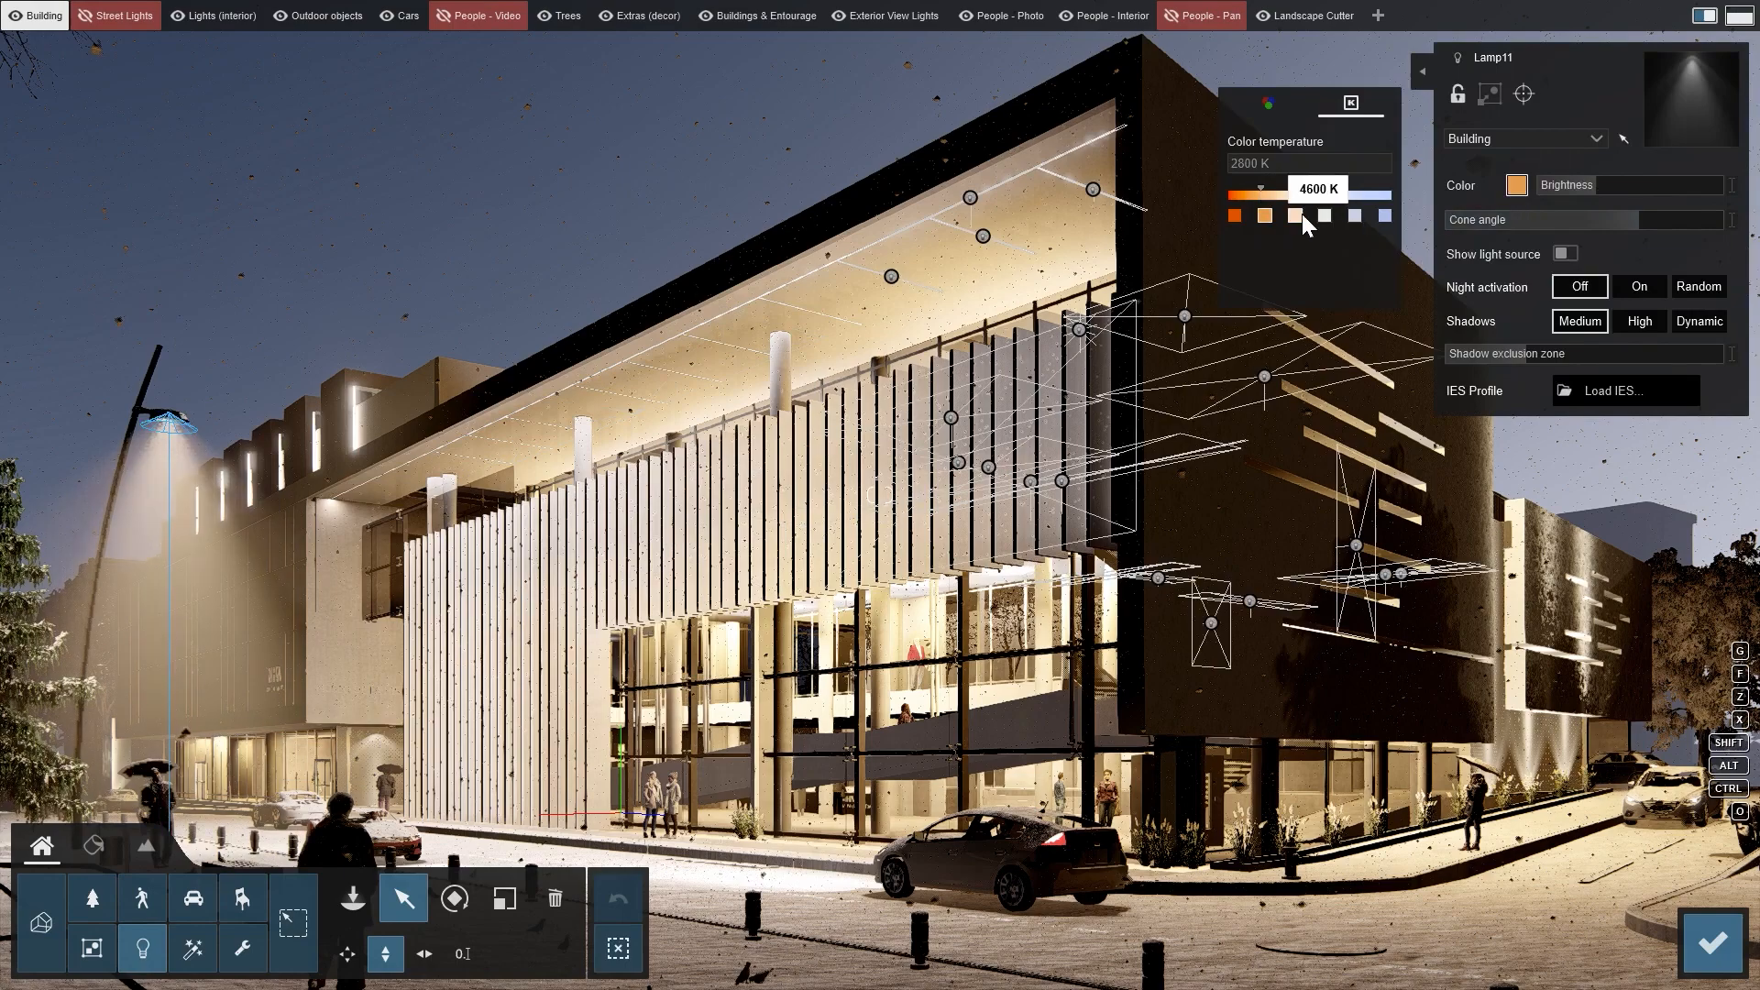
pyautogui.moveTo(1597, 185)
pyautogui.mouseDown()
pyautogui.moveTo(1630, 181)
pyautogui.moveTo(1604, 193)
pyautogui.mouseUp()
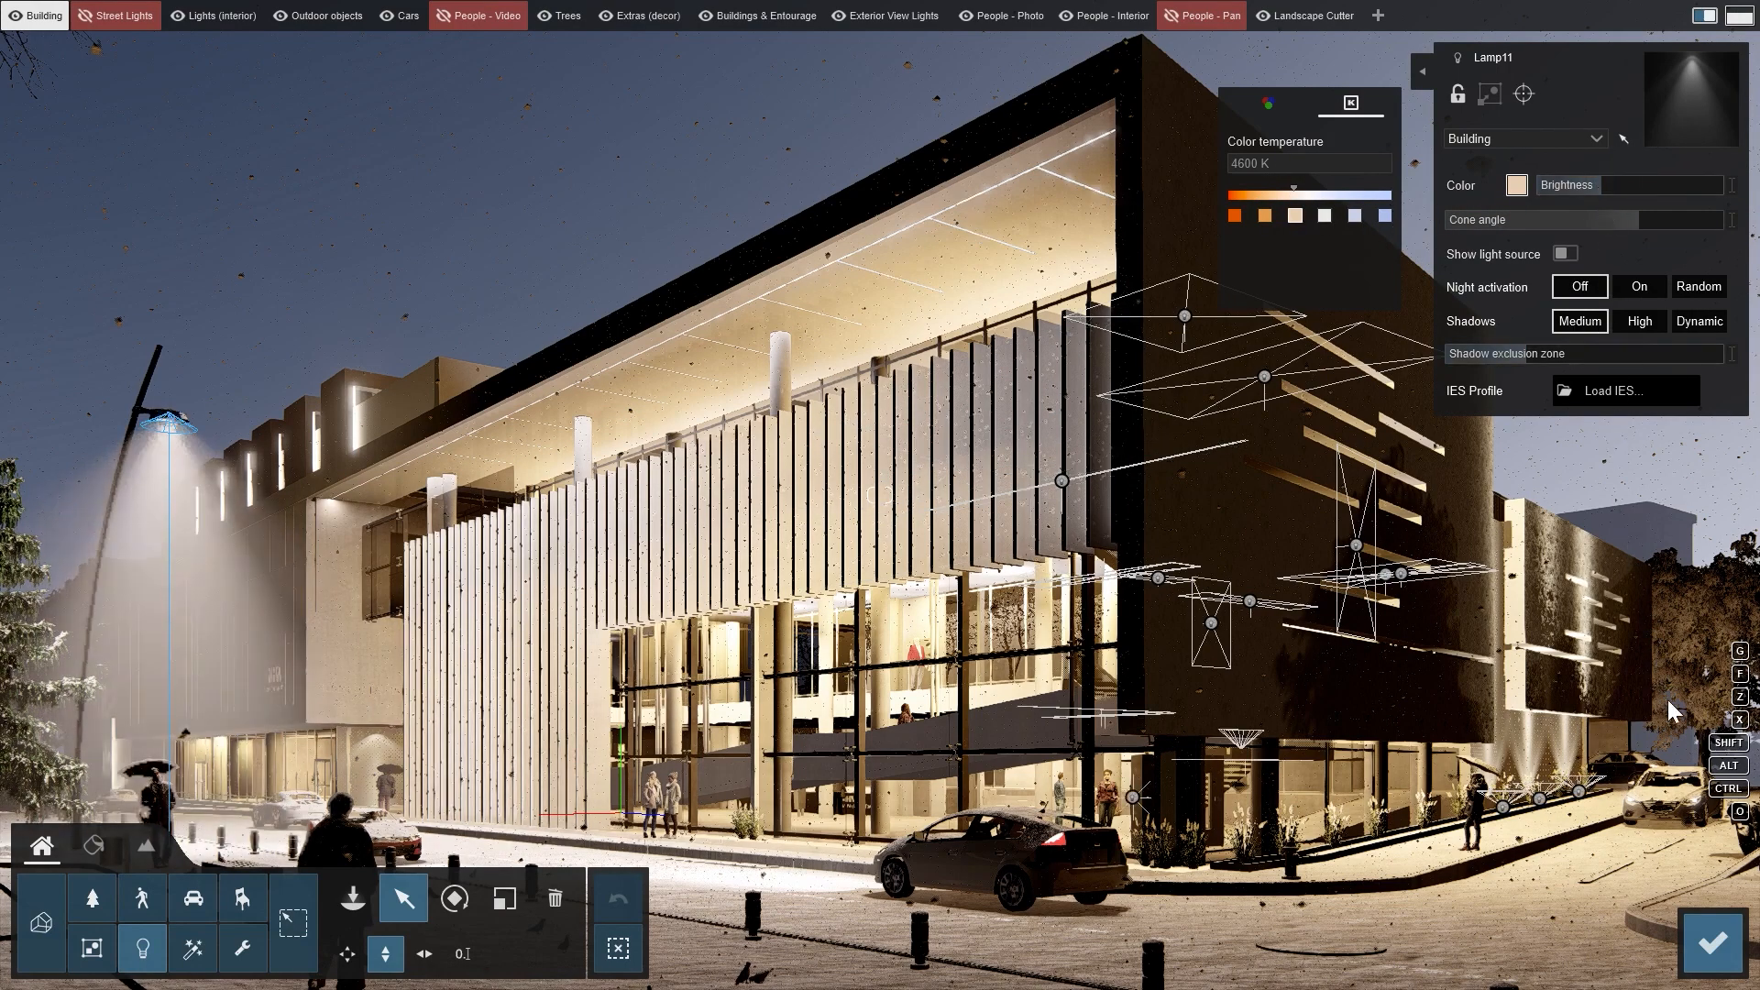
pyautogui.click(1711, 943)
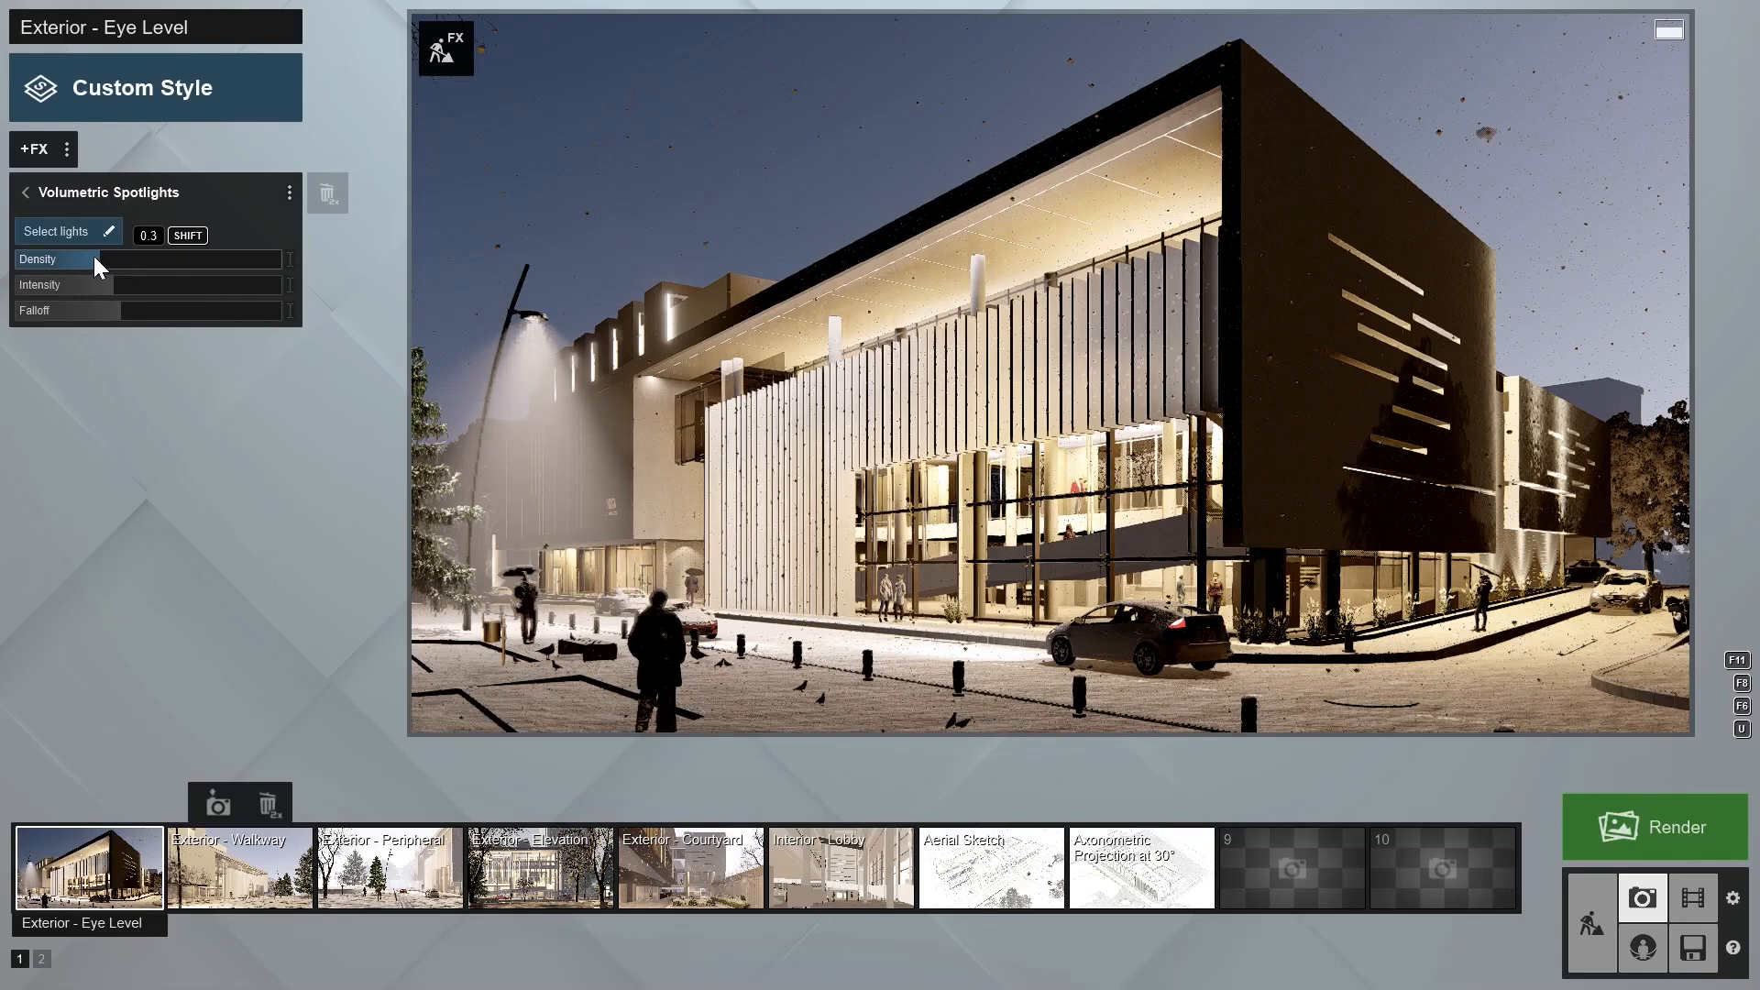
# Fine-tune the density of the street lamp's volumetric beam
pyautogui.moveTo(95, 258); pyautogui.dragTo(137, 286)
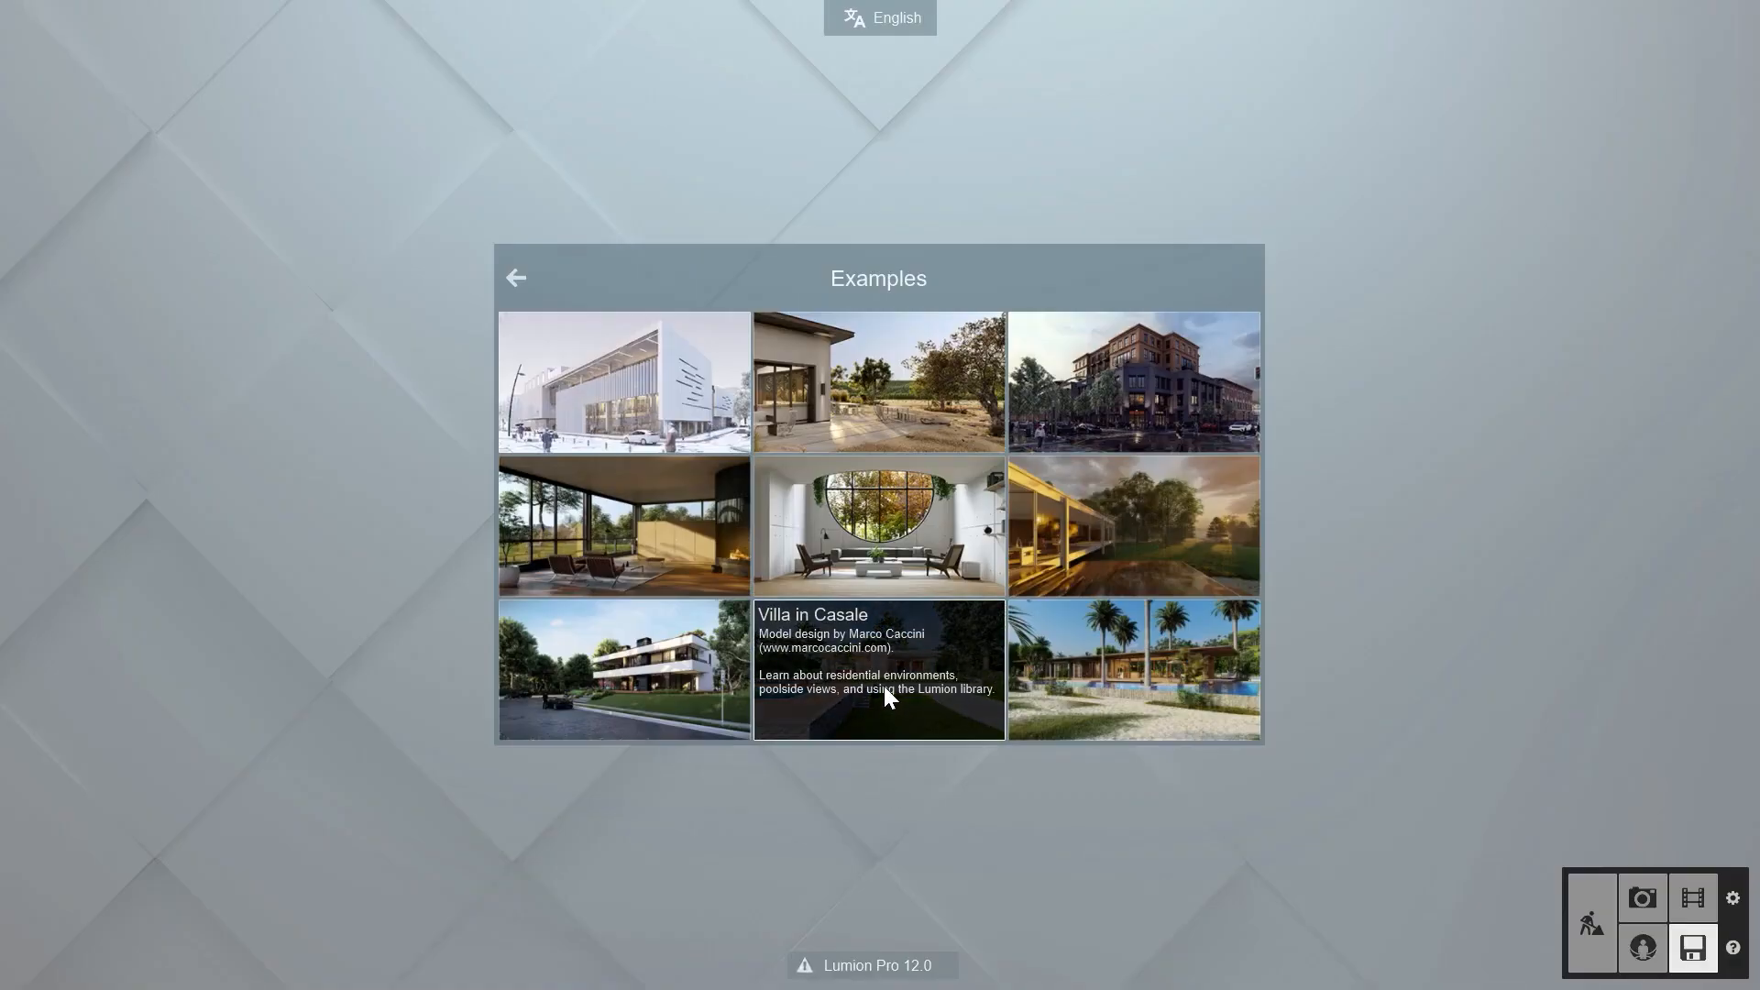
# Open the Villa in Casale example and load its Exterior - Pool photo with an updated preview
pyautogui.click(883, 686)
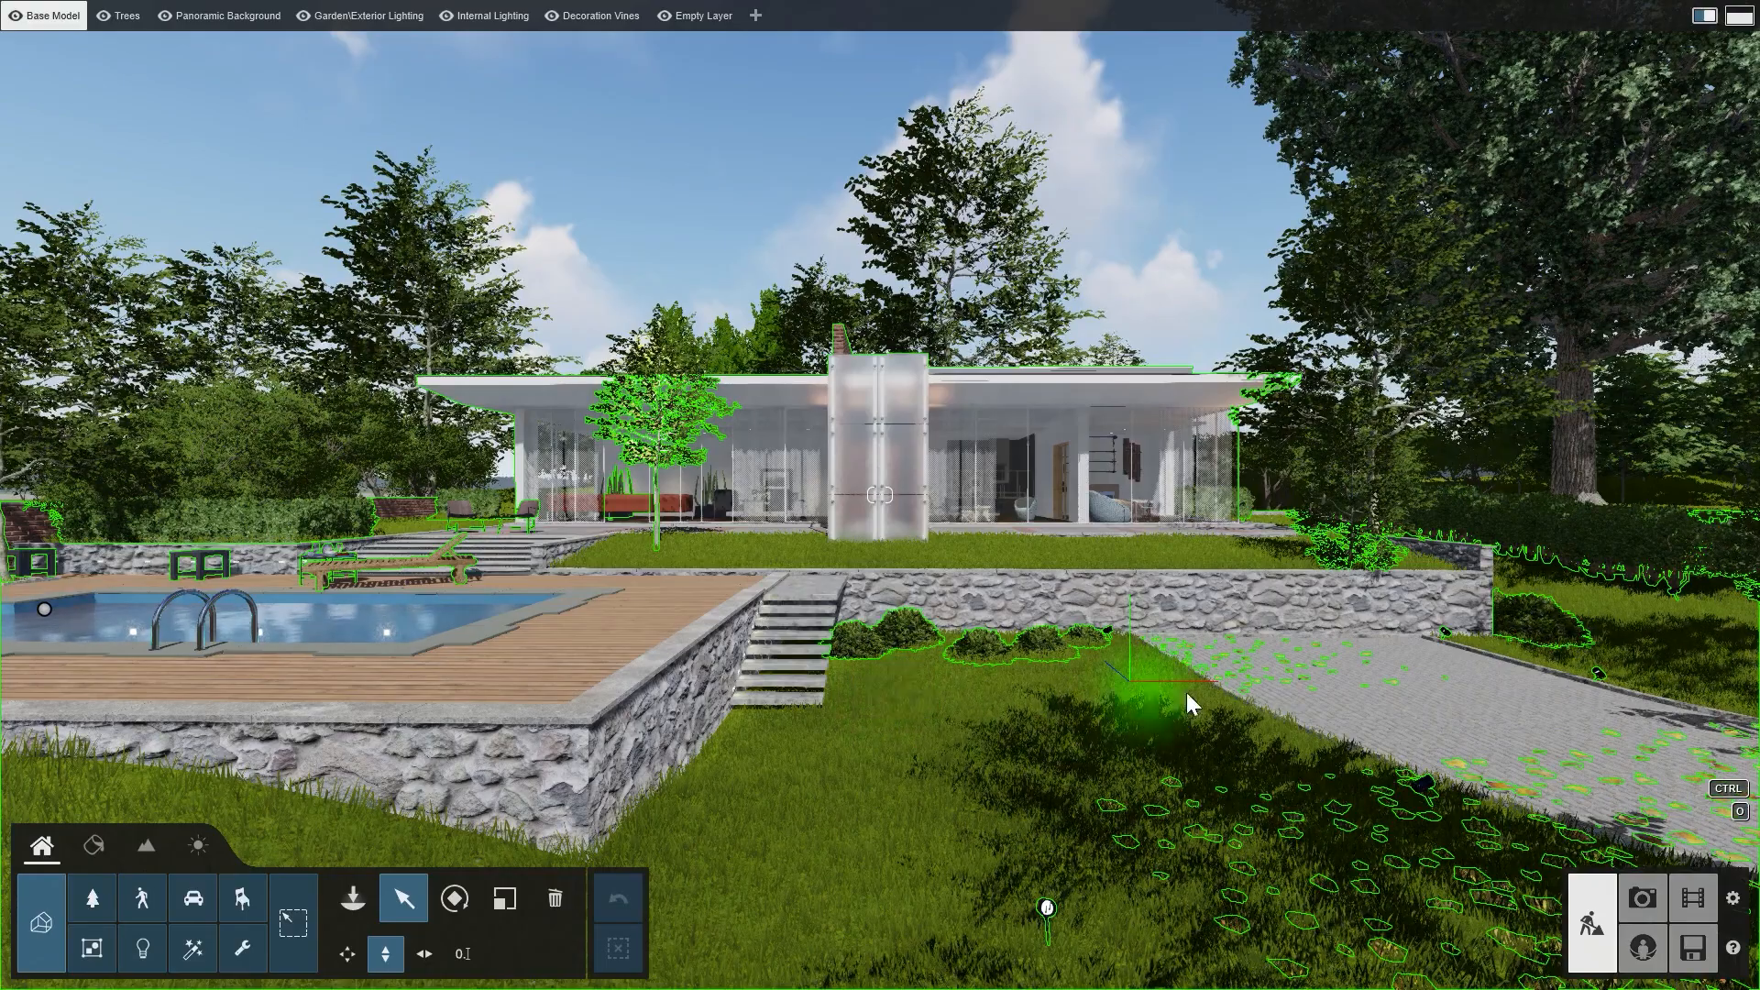
pyautogui.click(1642, 898)
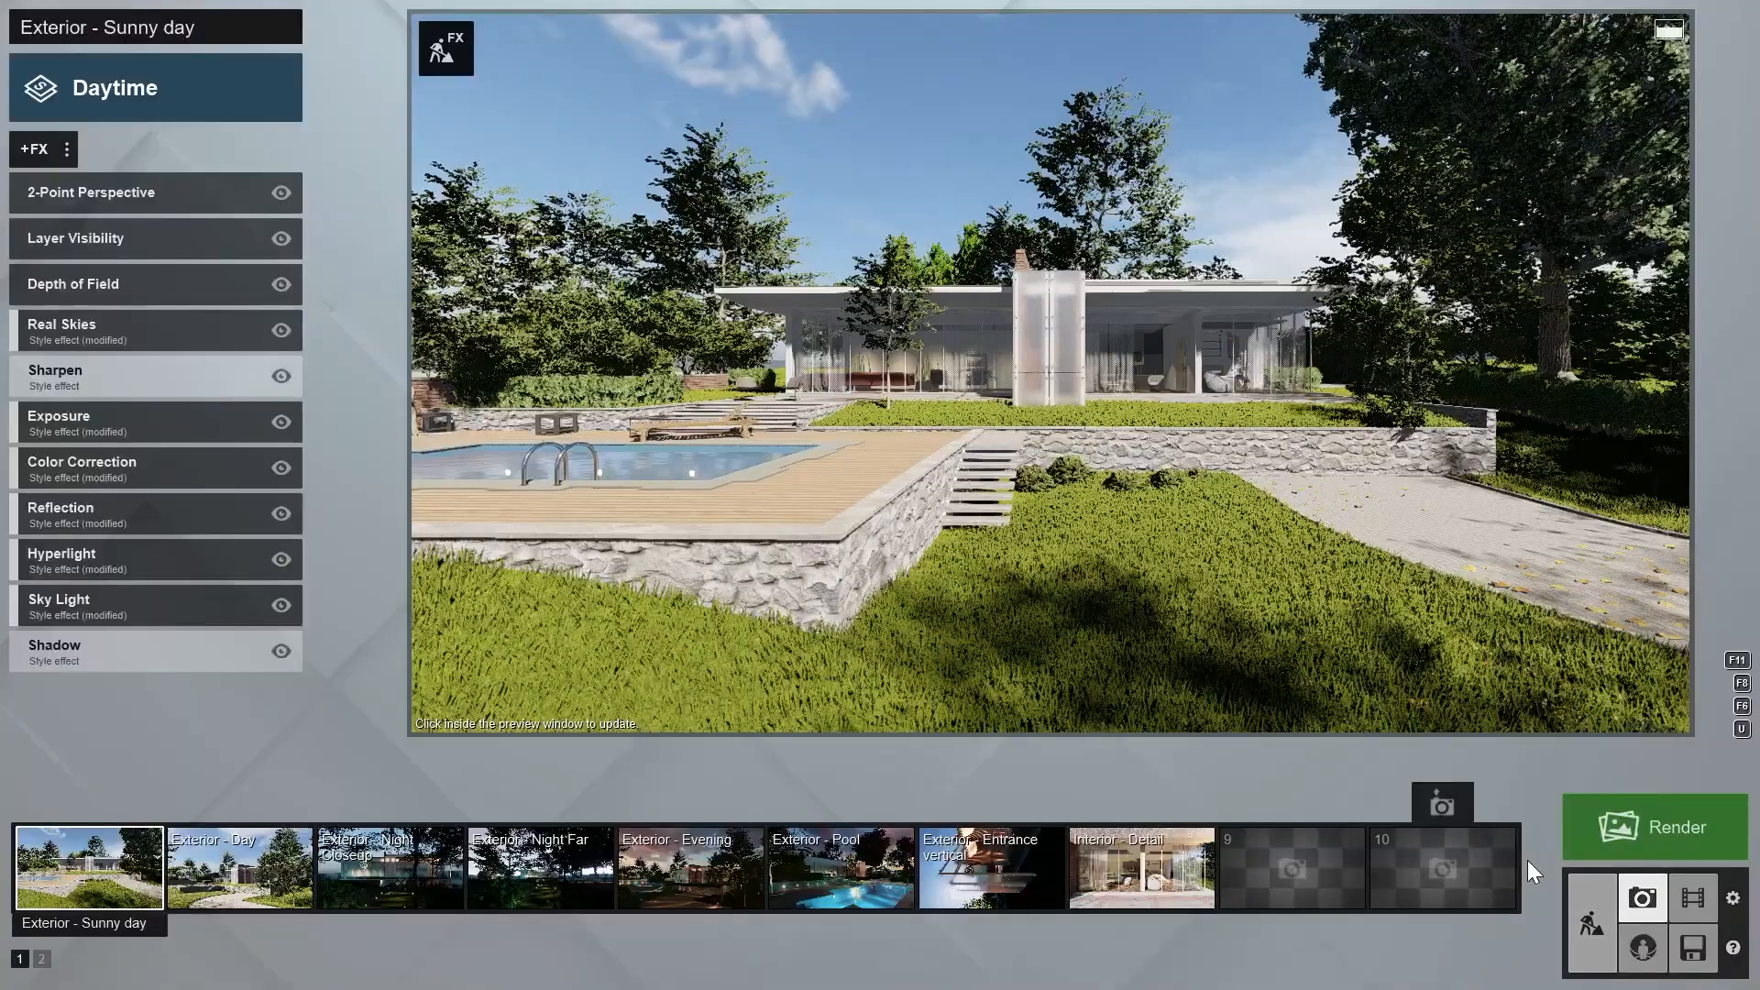
pyautogui.click(803, 872)
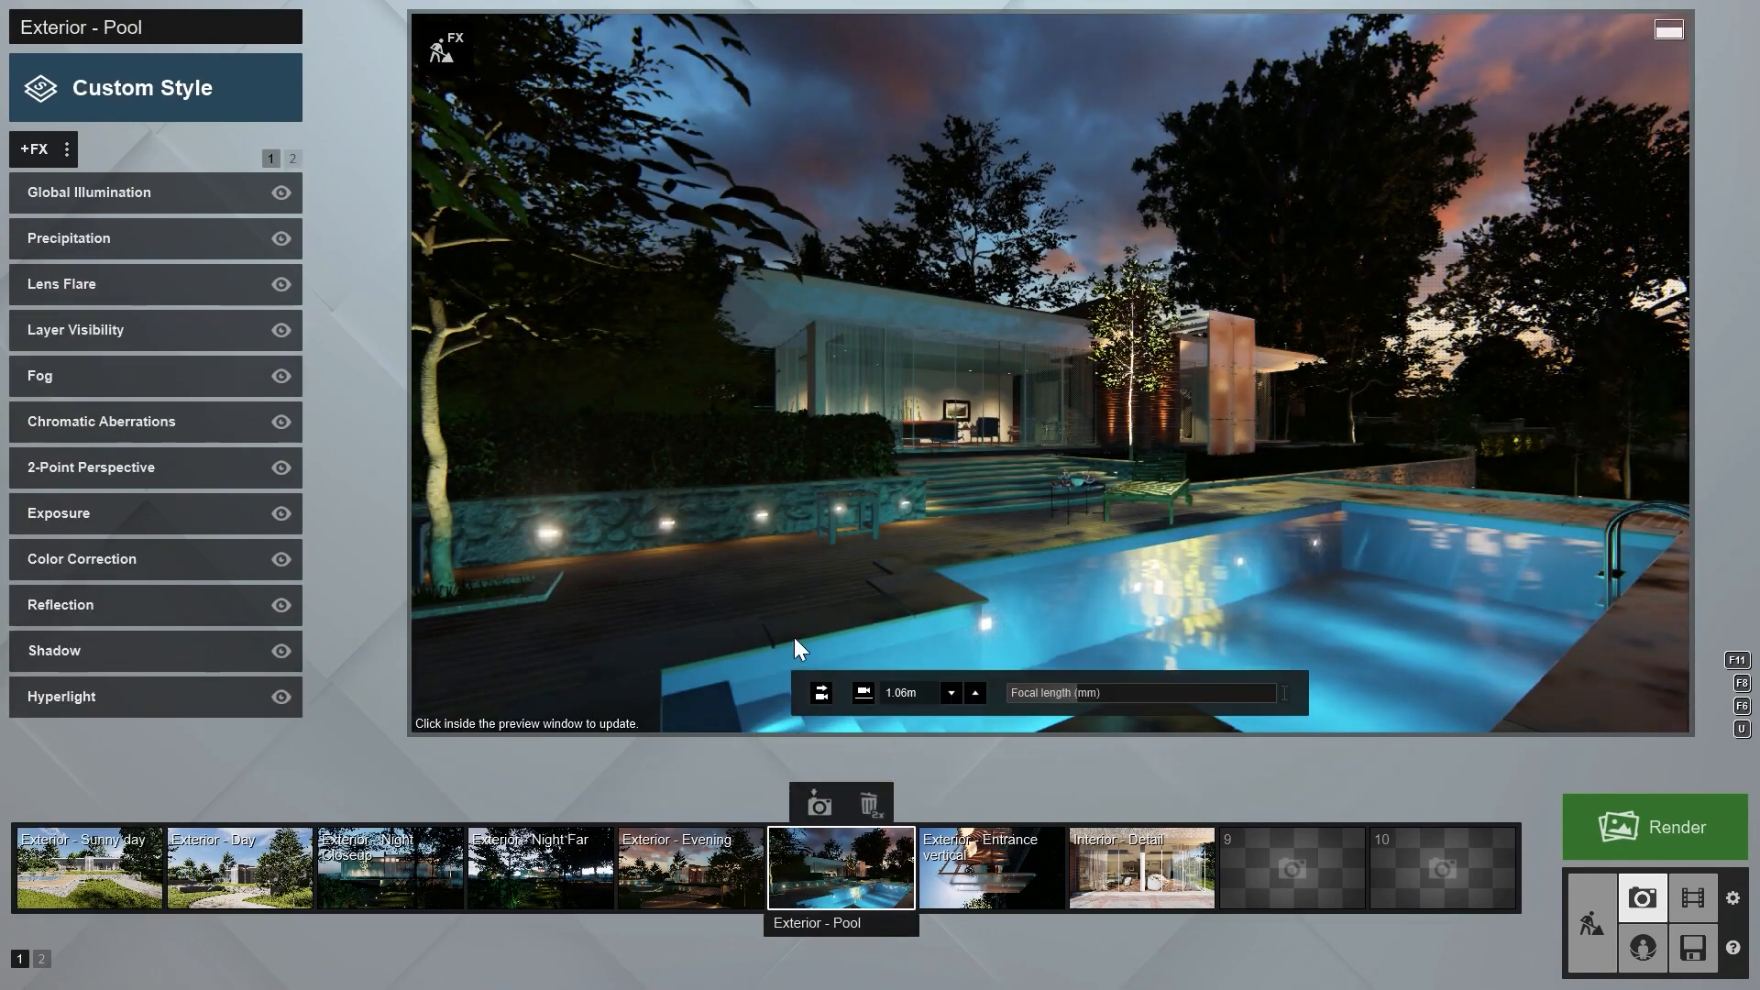
pyautogui.click(794, 636)
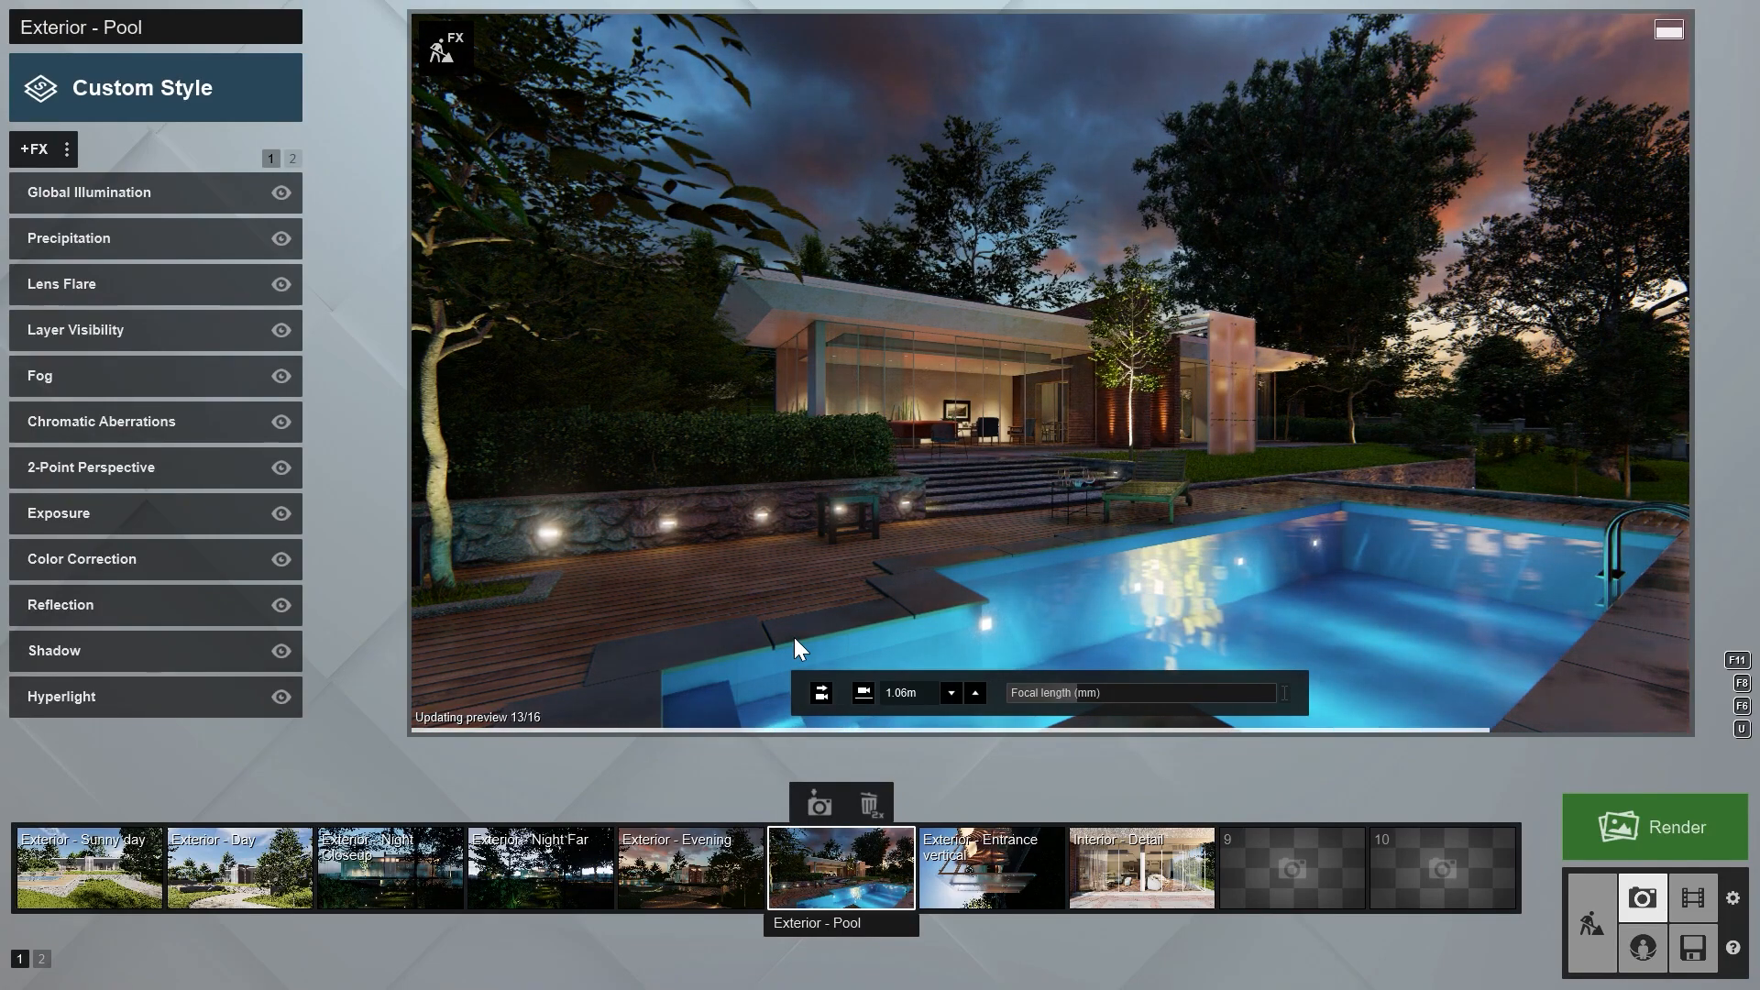
# Increase the focal length of the Exterior - Pool photo and reframe the camera on the villa
pyautogui.moveTo(1031, 689); pyautogui.dragTo(1096, 694)
pyautogui.moveTo(1281, 437)
pyautogui.mouseDown(button='right')
pyautogui.moveTo(1293, 477)
pyautogui.moveTo(1375, 528)
pyautogui.moveTo(1296, 458)
pyautogui.mouseUp(button='right')
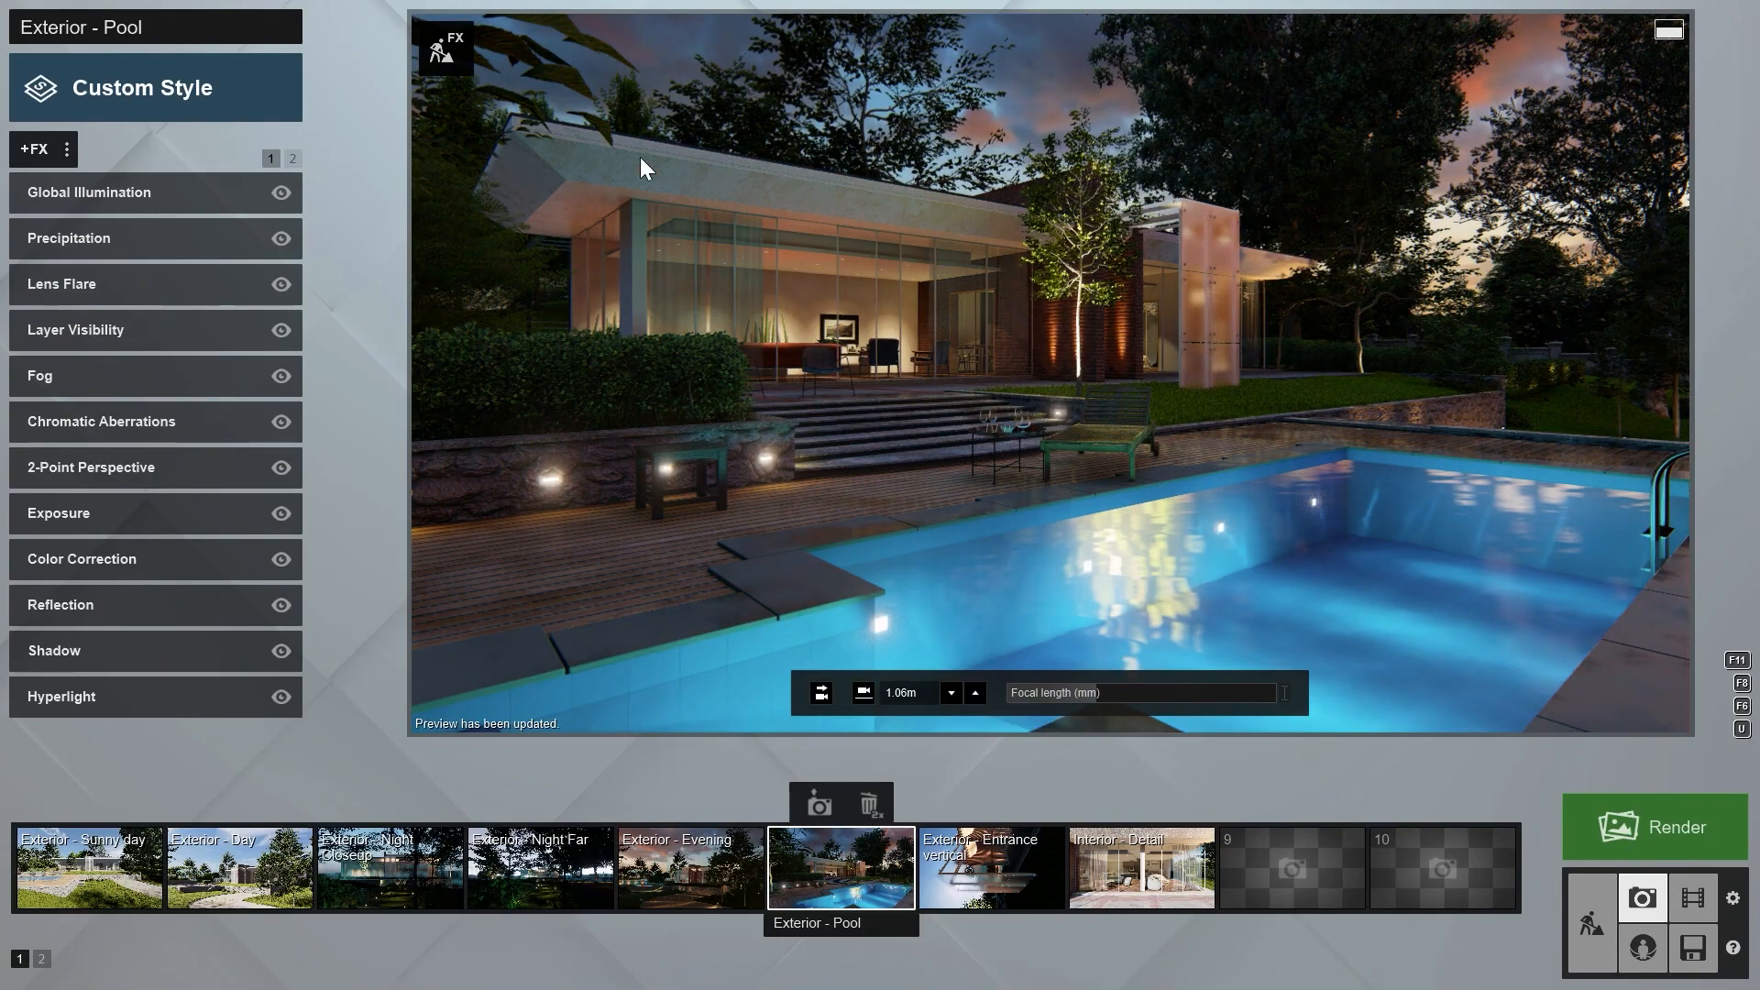
# With the photo effects active in the scene, lower the brightness of the spotlight beneath the small tree by the steps to its minimum
pyautogui.click(456, 53)
pyautogui.click(145, 948)
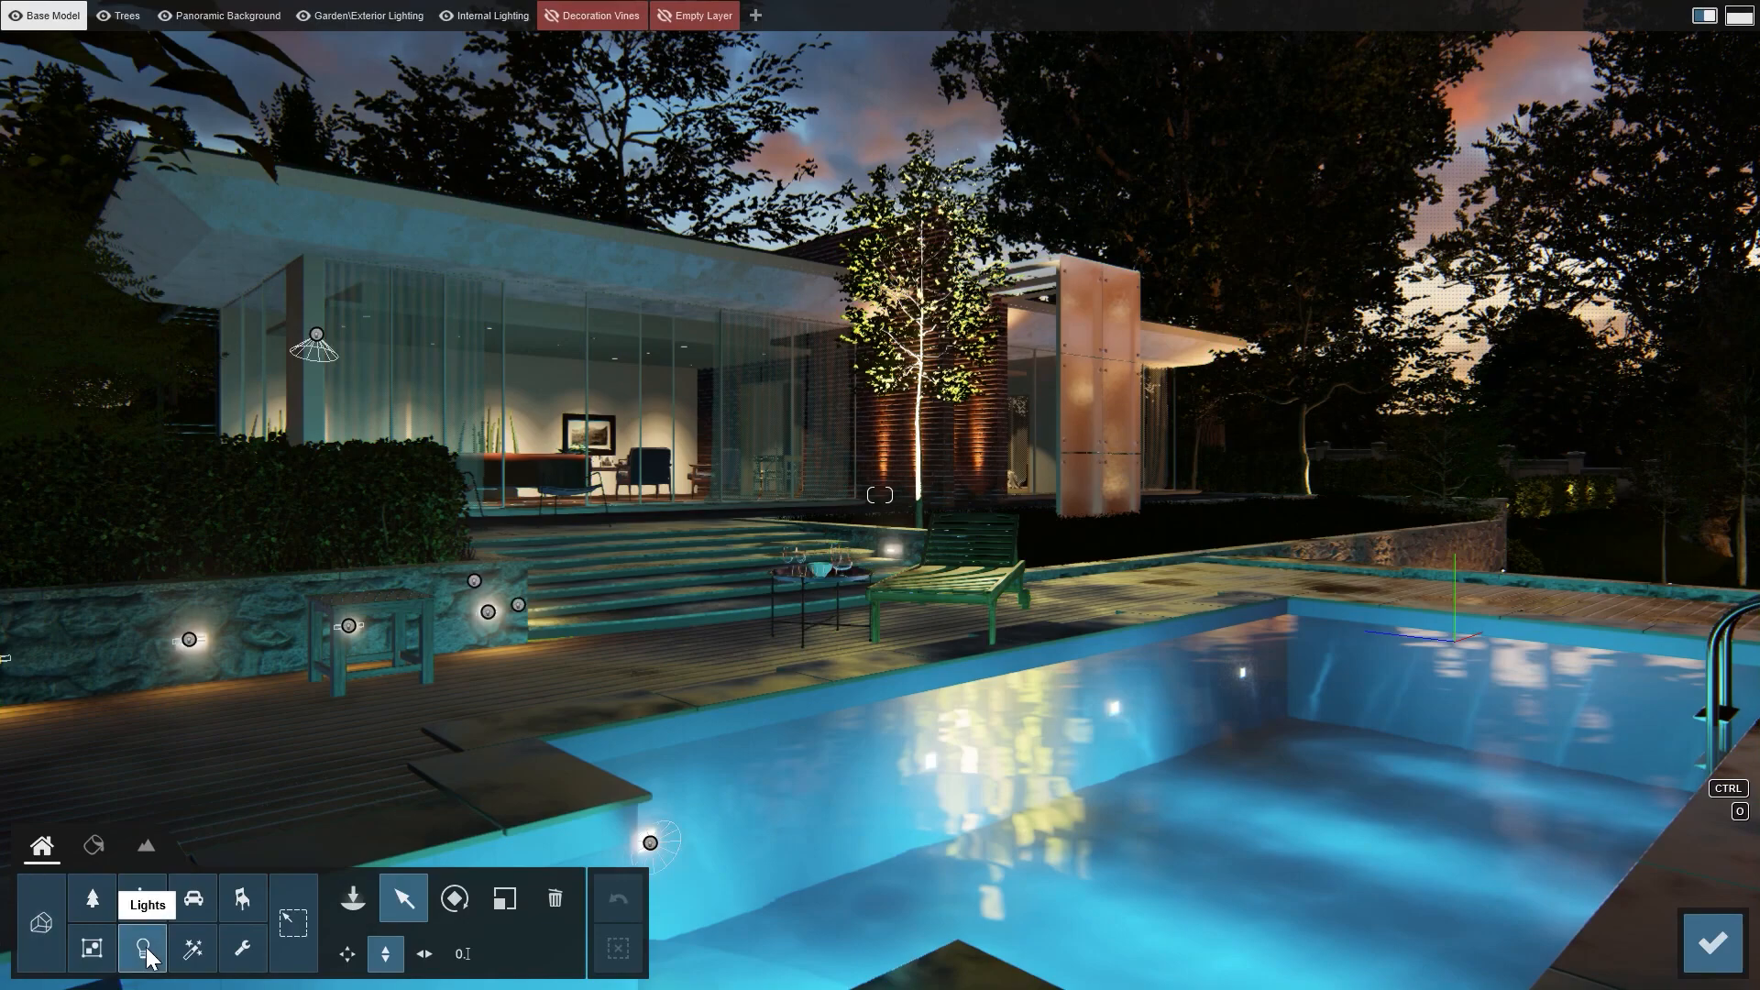
pyautogui.click(879, 539)
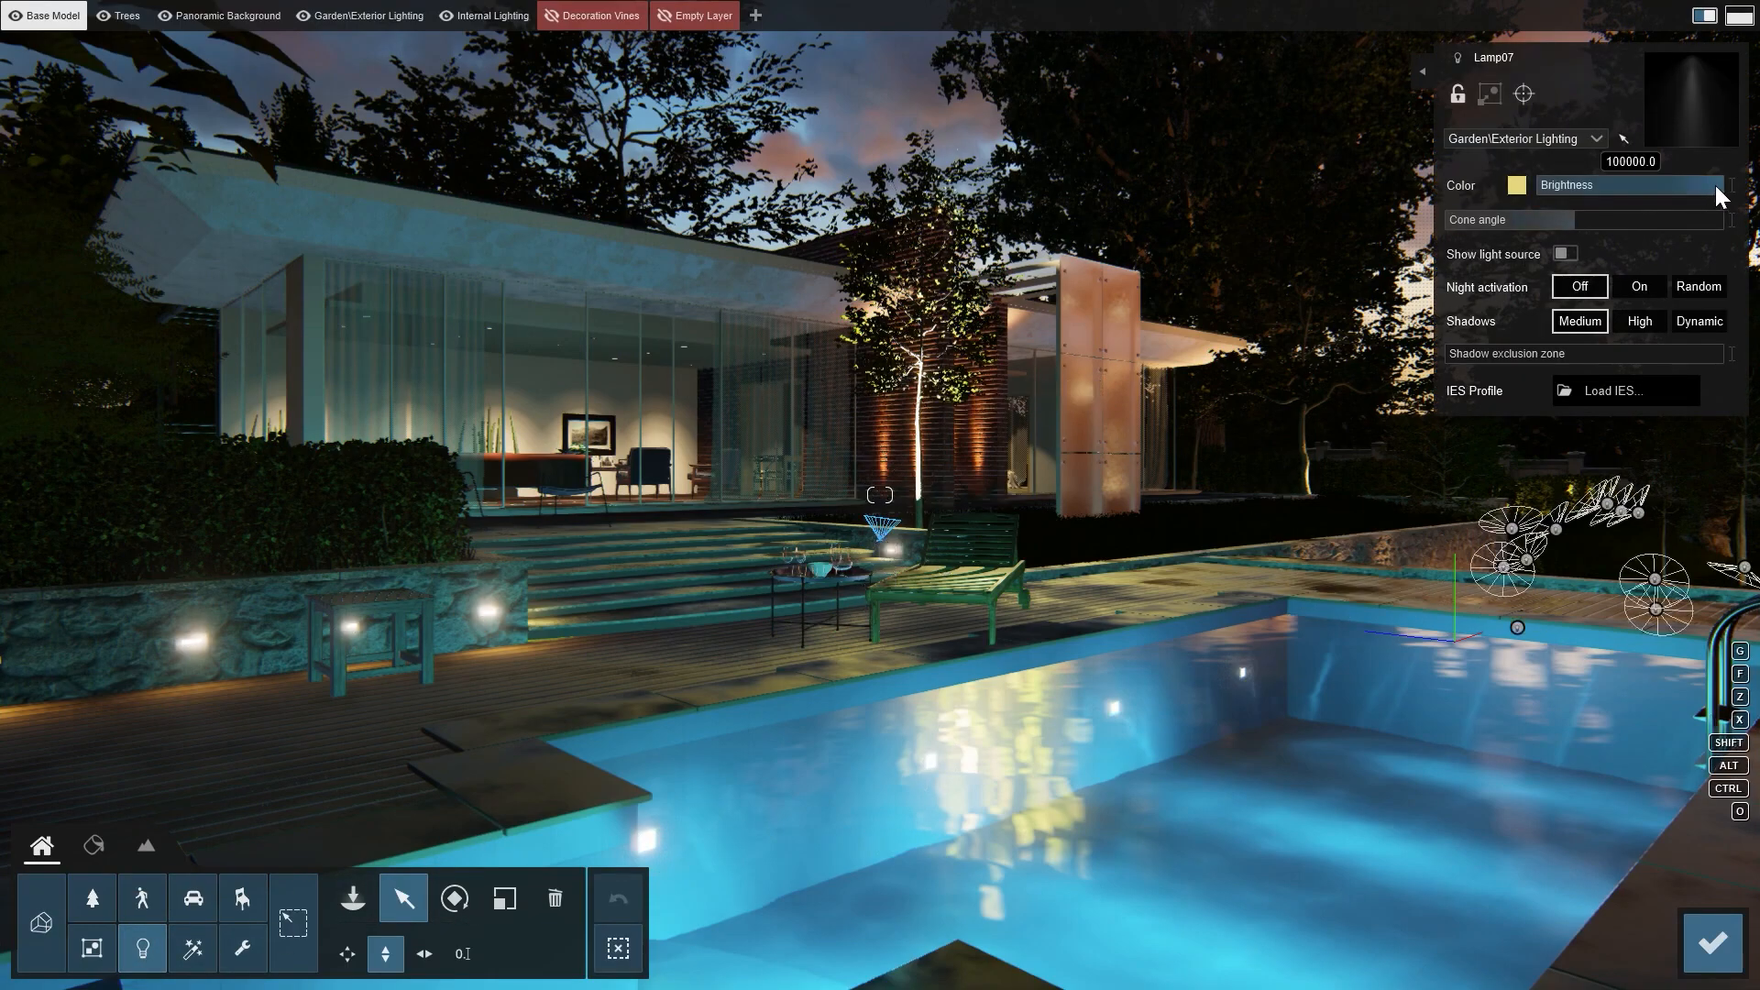
pyautogui.moveTo(1717, 188); pyautogui.dragTo(1615, 188)
pyautogui.moveTo(1615, 188); pyautogui.dragTo(1537, 188)
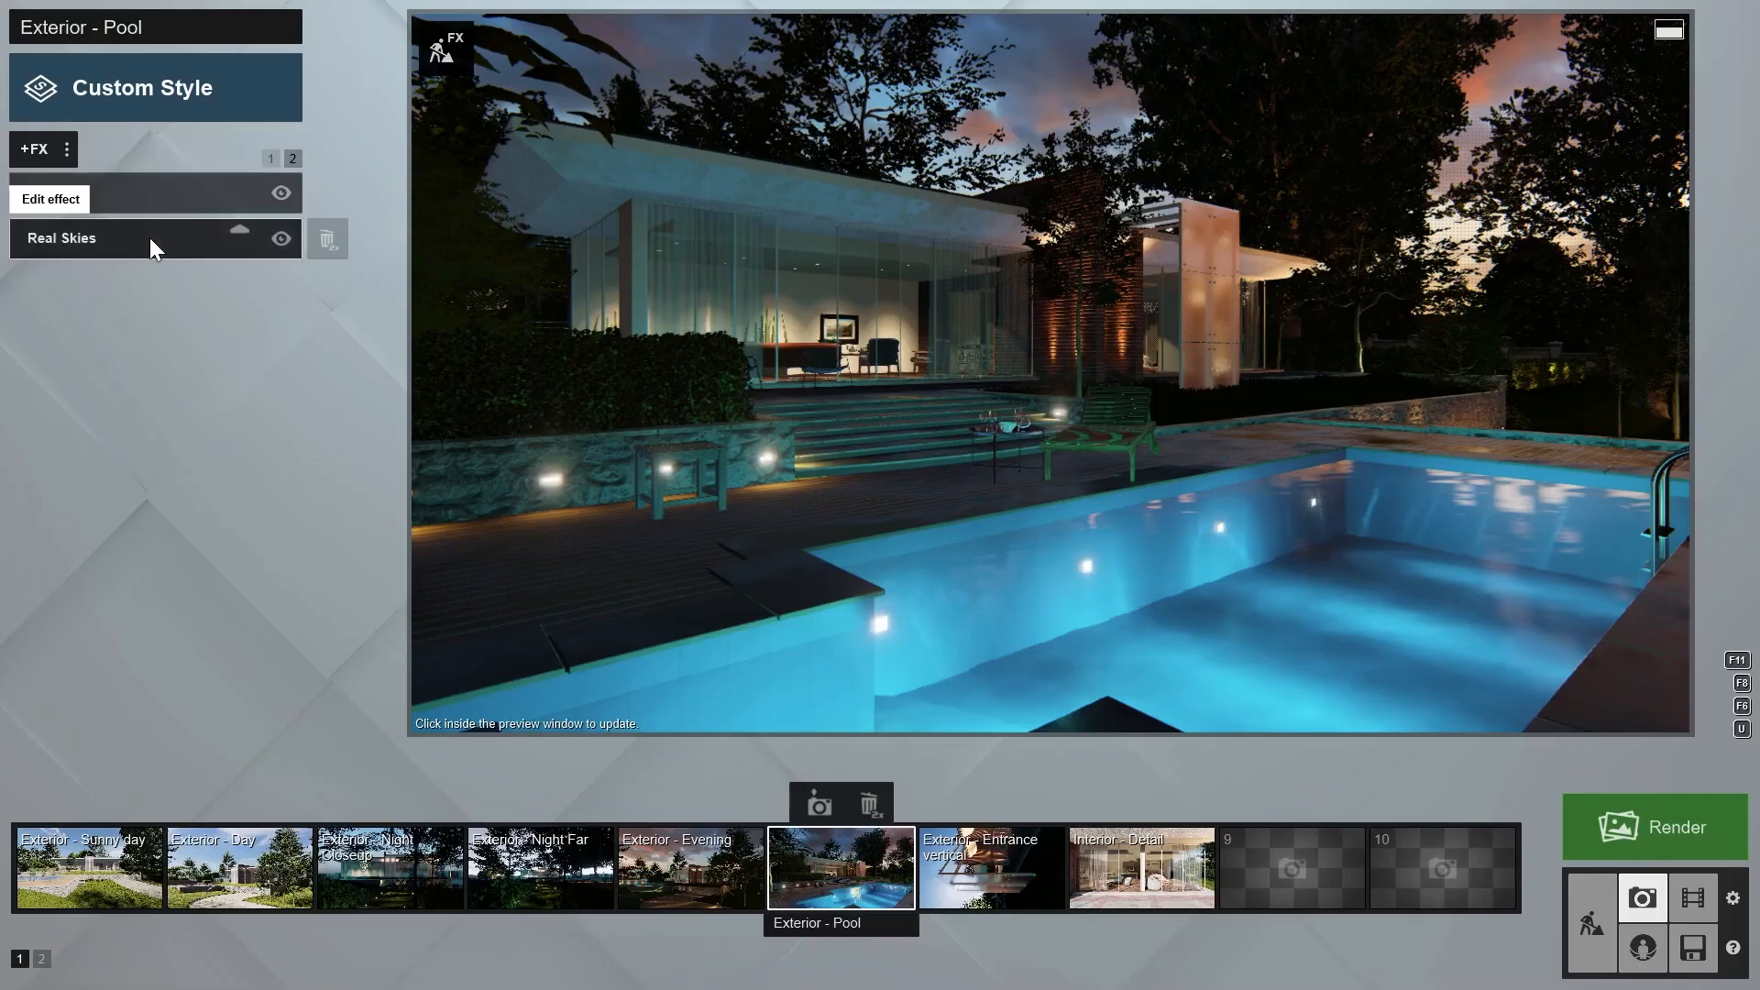
# Set the heading of the Real Skies effect to 180° for the Exterior - Pool photo
pyautogui.click(150, 239)
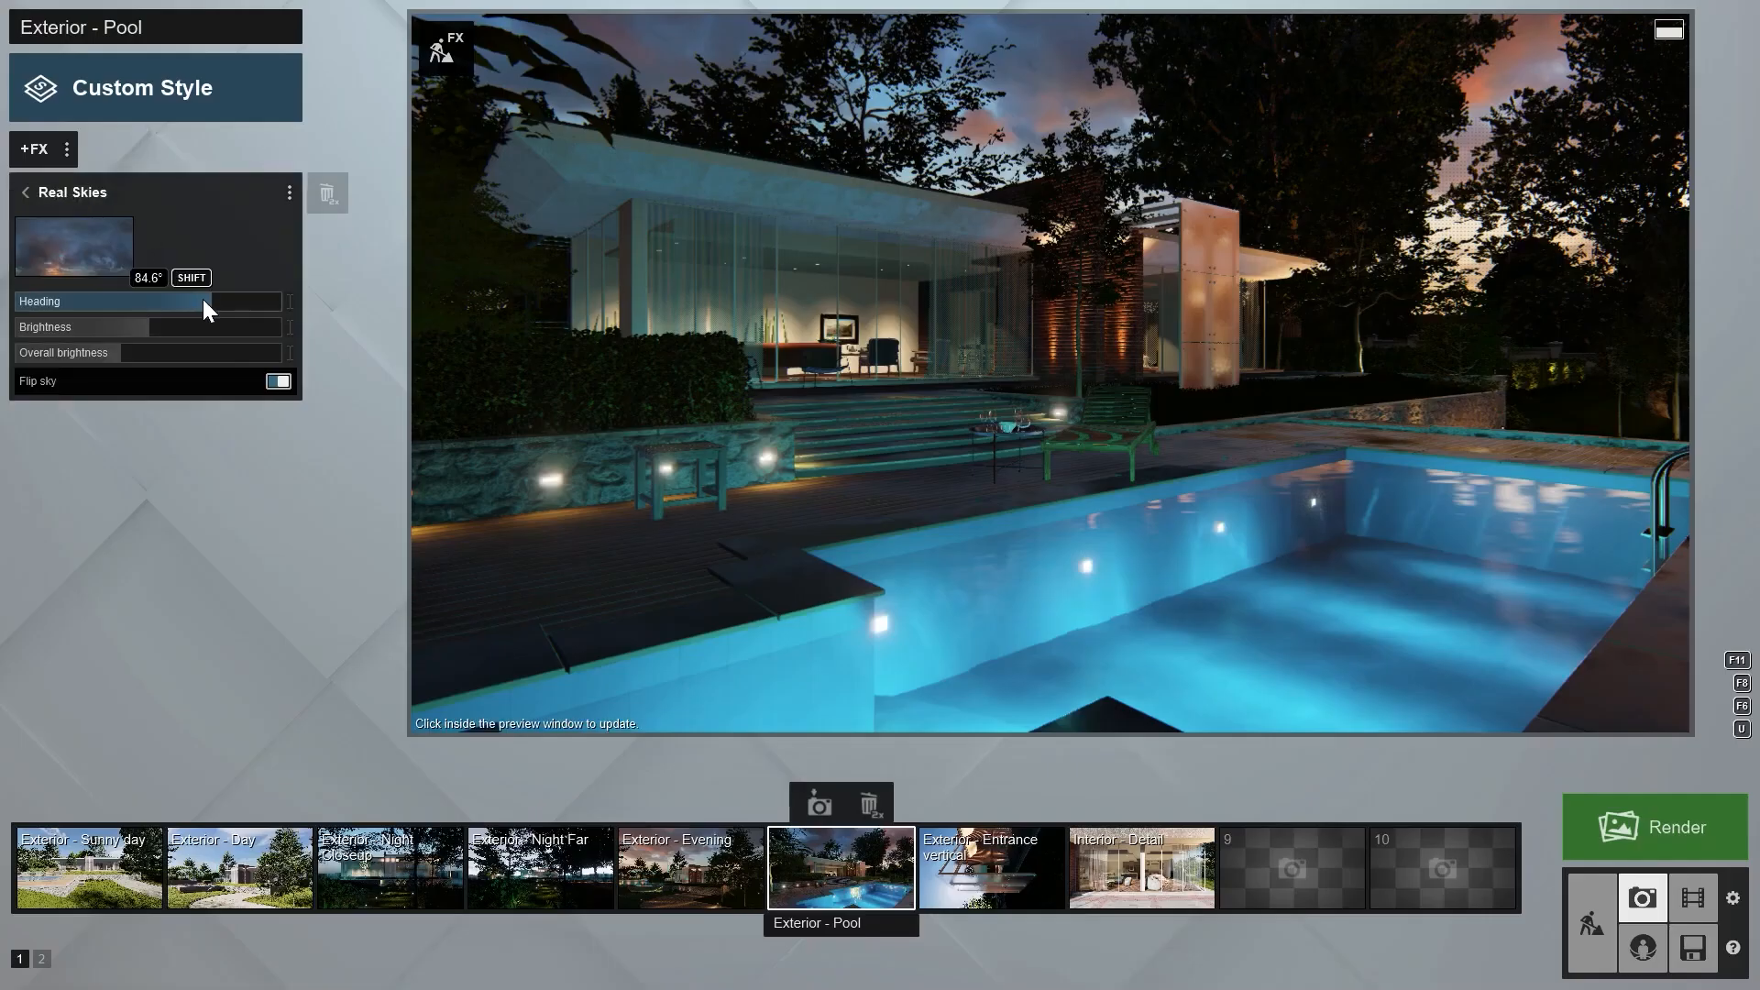
pyautogui.moveTo(202, 299); pyautogui.dragTo(288, 307)
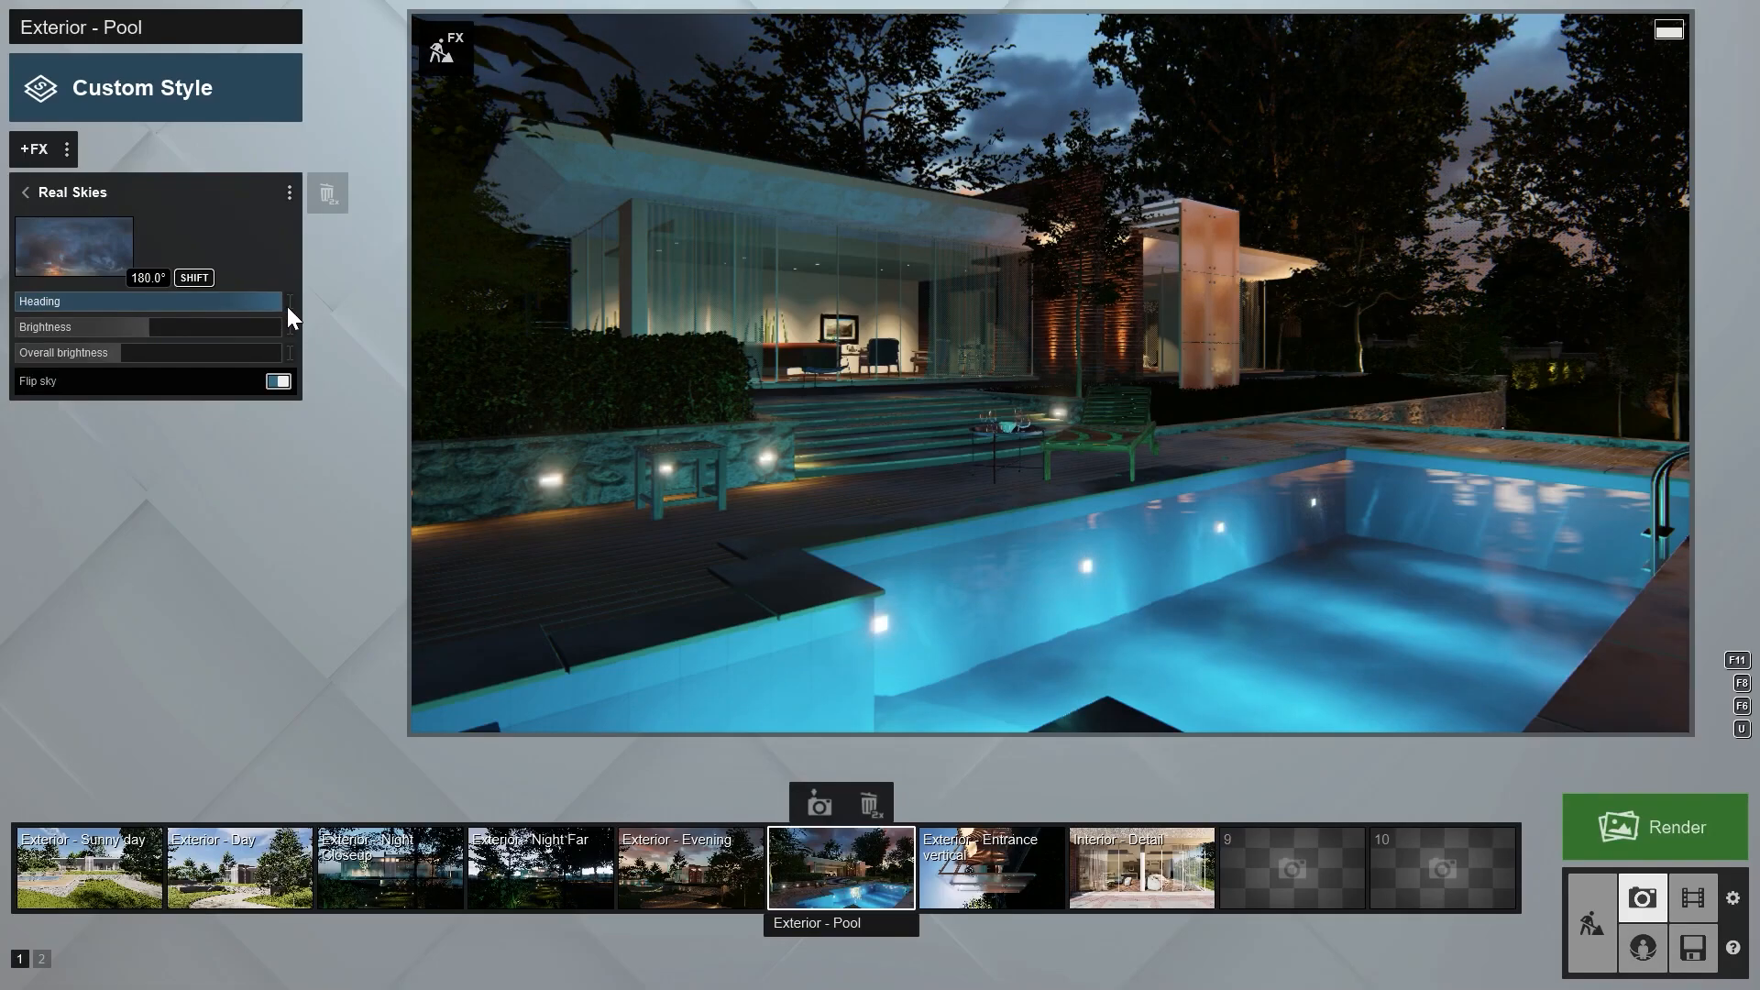
pyautogui.click(26, 192)
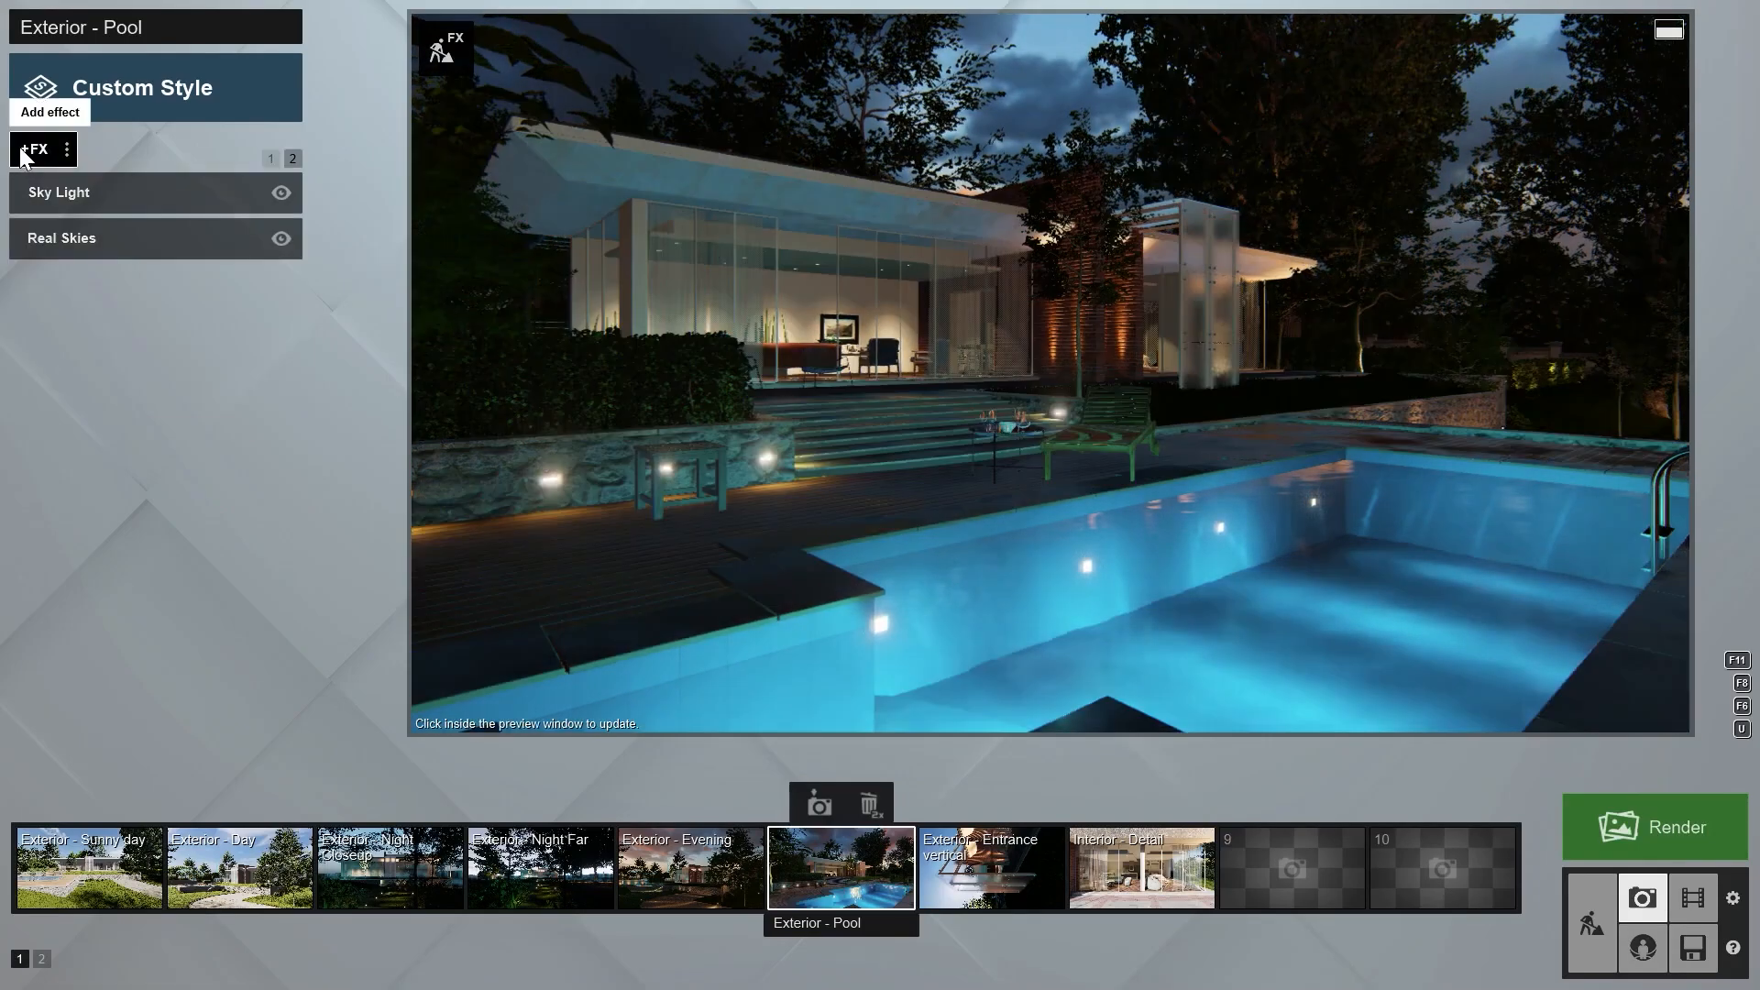
# Add the Volumetric Spotlights lighting effect to the Exterior - Pool photo and start choosing its lights
pyautogui.click(35, 149)
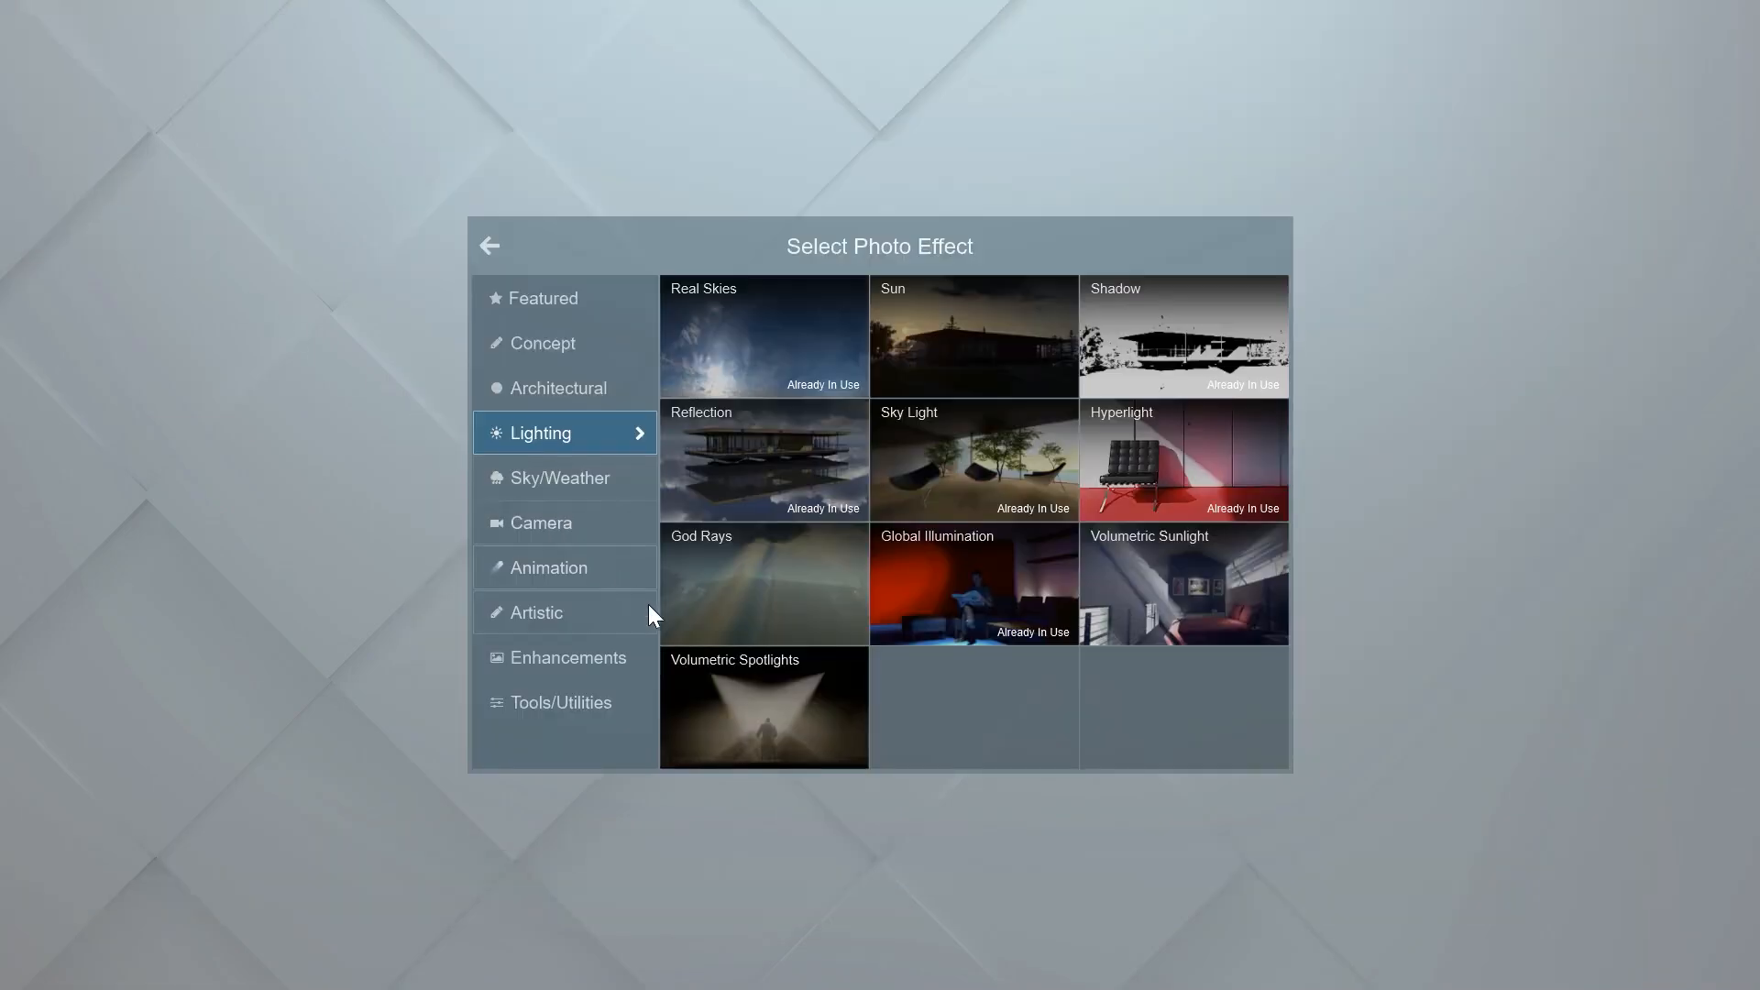
pyautogui.click(708, 697)
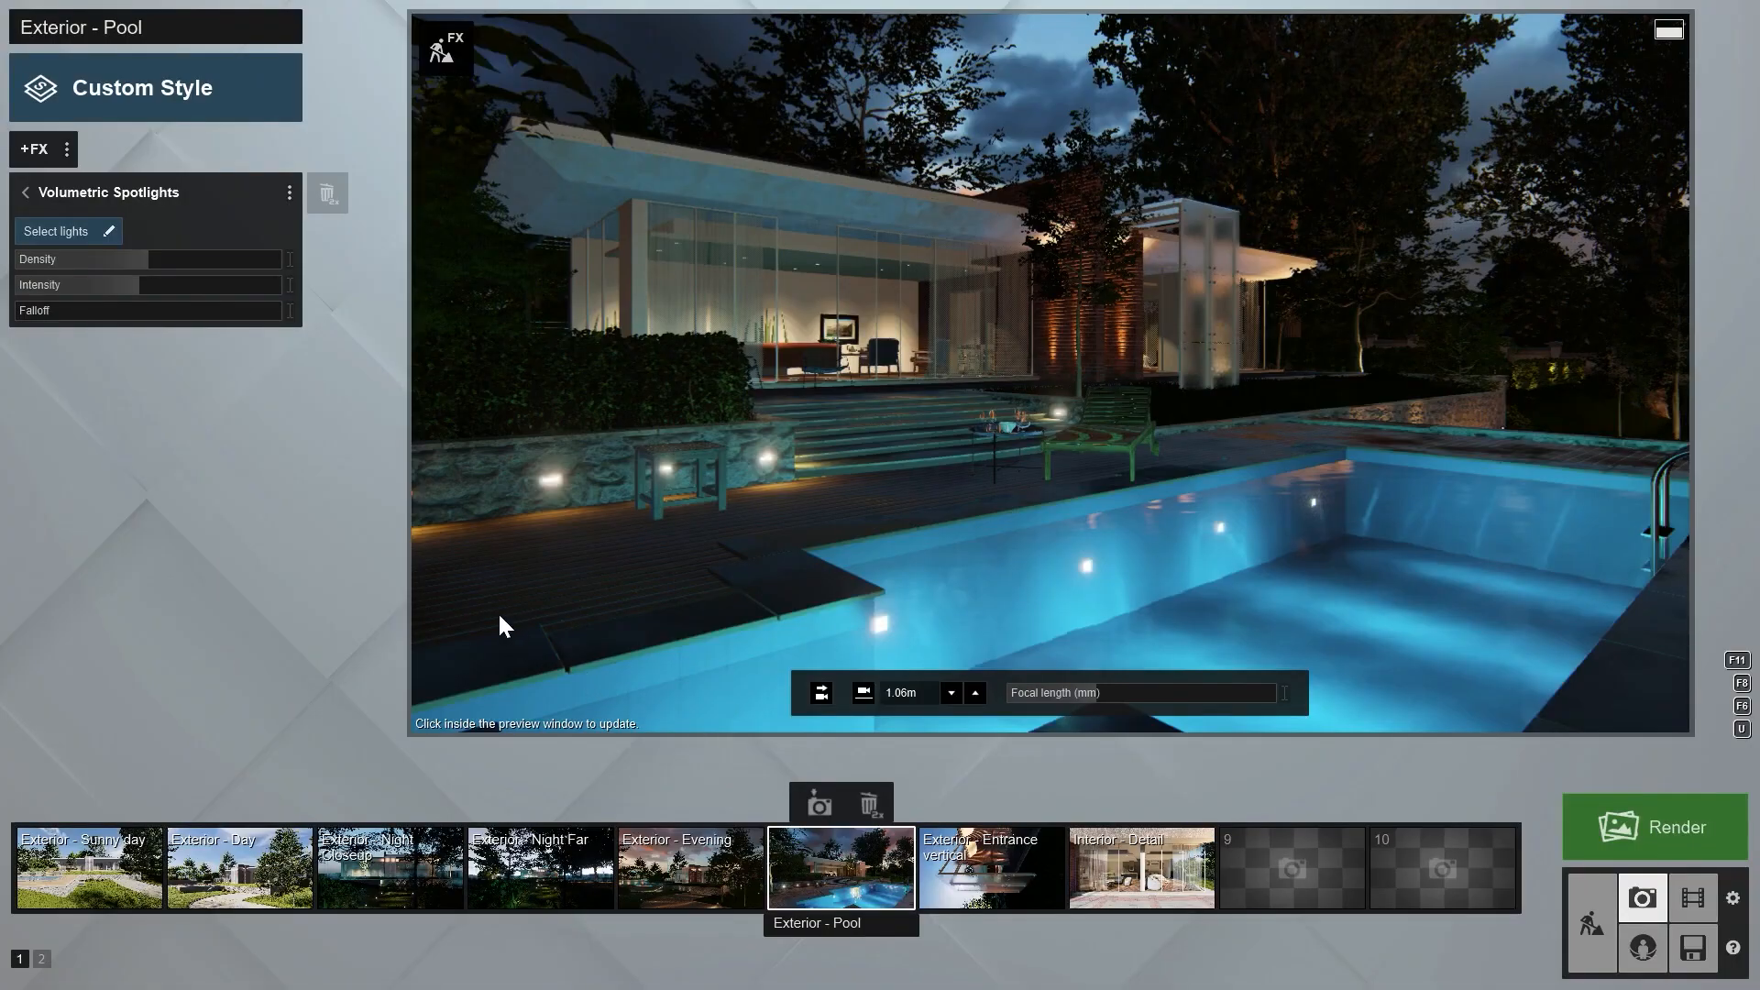
pyautogui.click(66, 231)
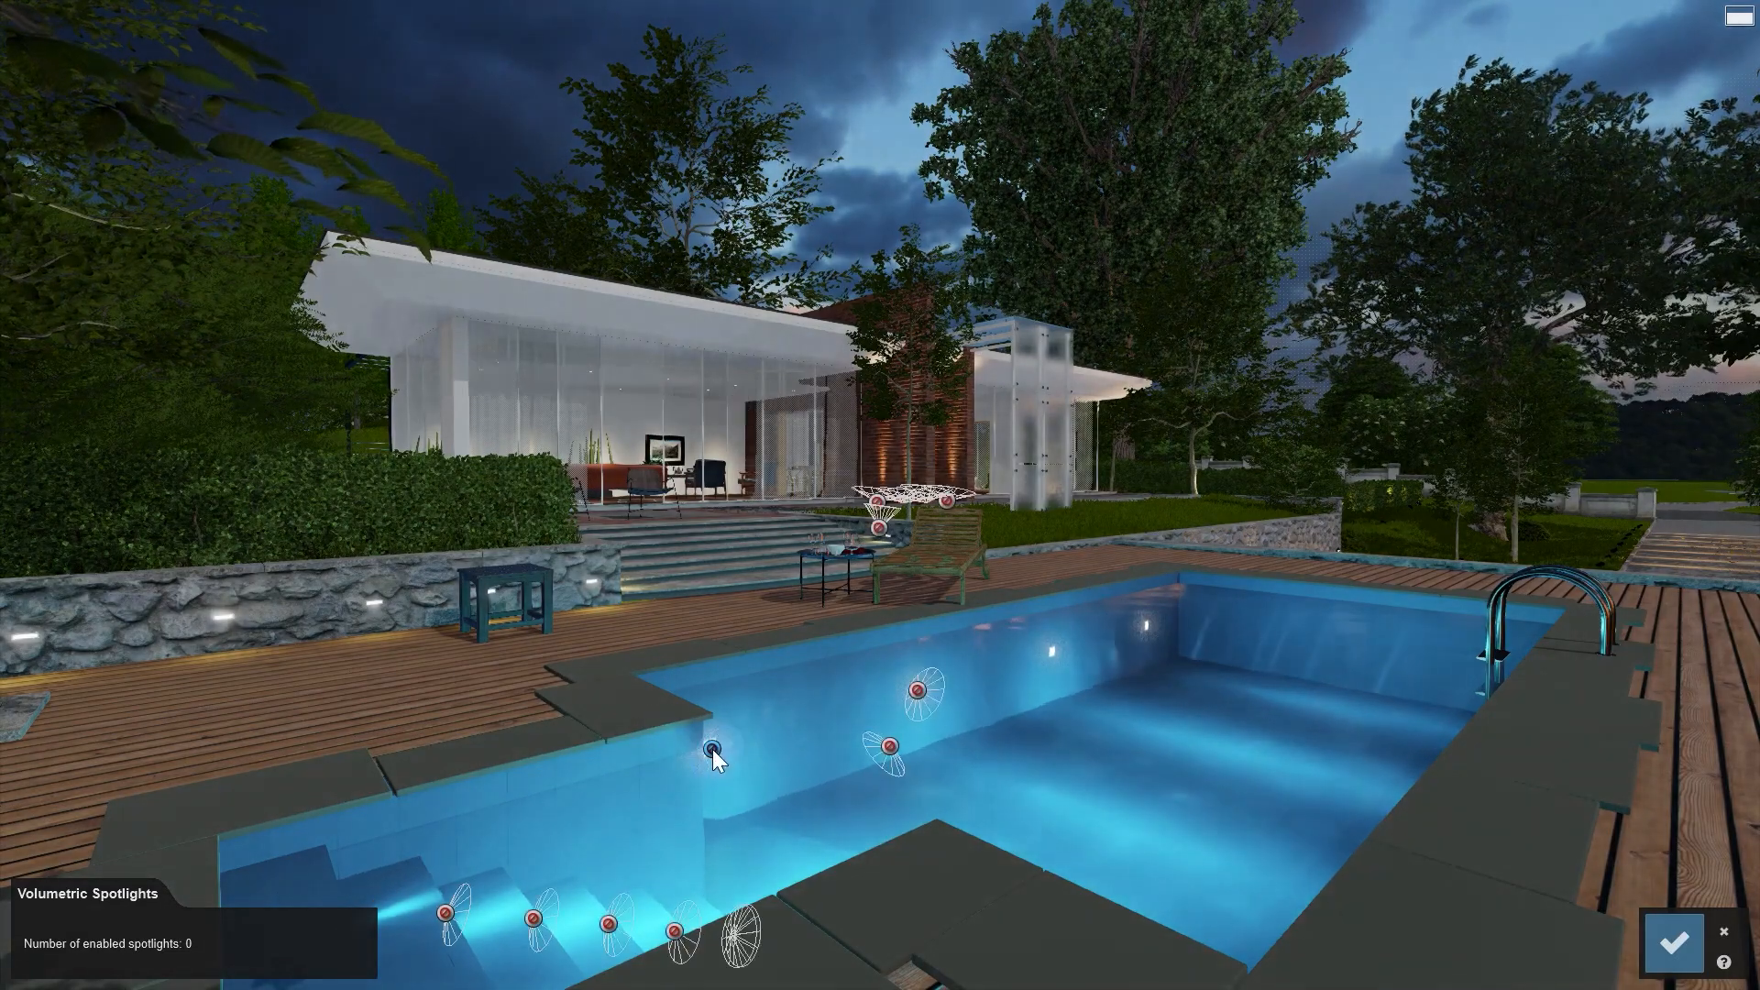
# Enable volumetric beams for the underwater lights along the pool's long wall, raise their density to the maximum and update the preview
pyautogui.click(713, 749)
pyautogui.click(917, 689)
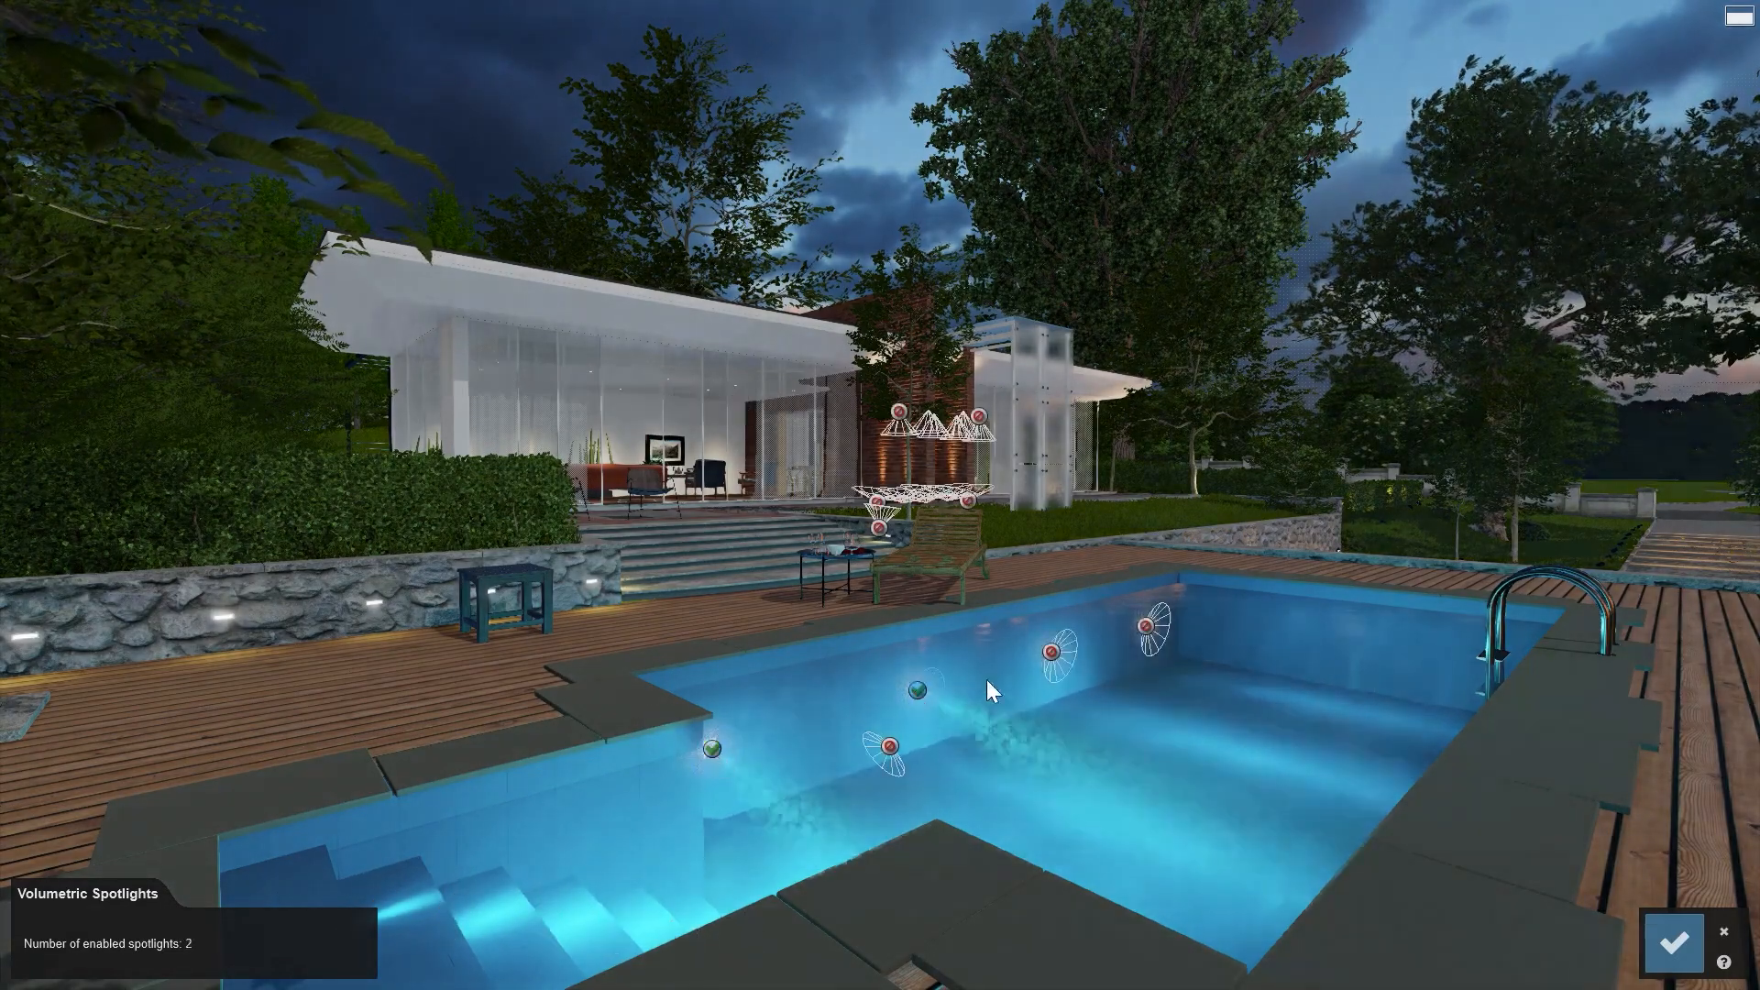
pyautogui.click(1146, 627)
pyautogui.click(1674, 943)
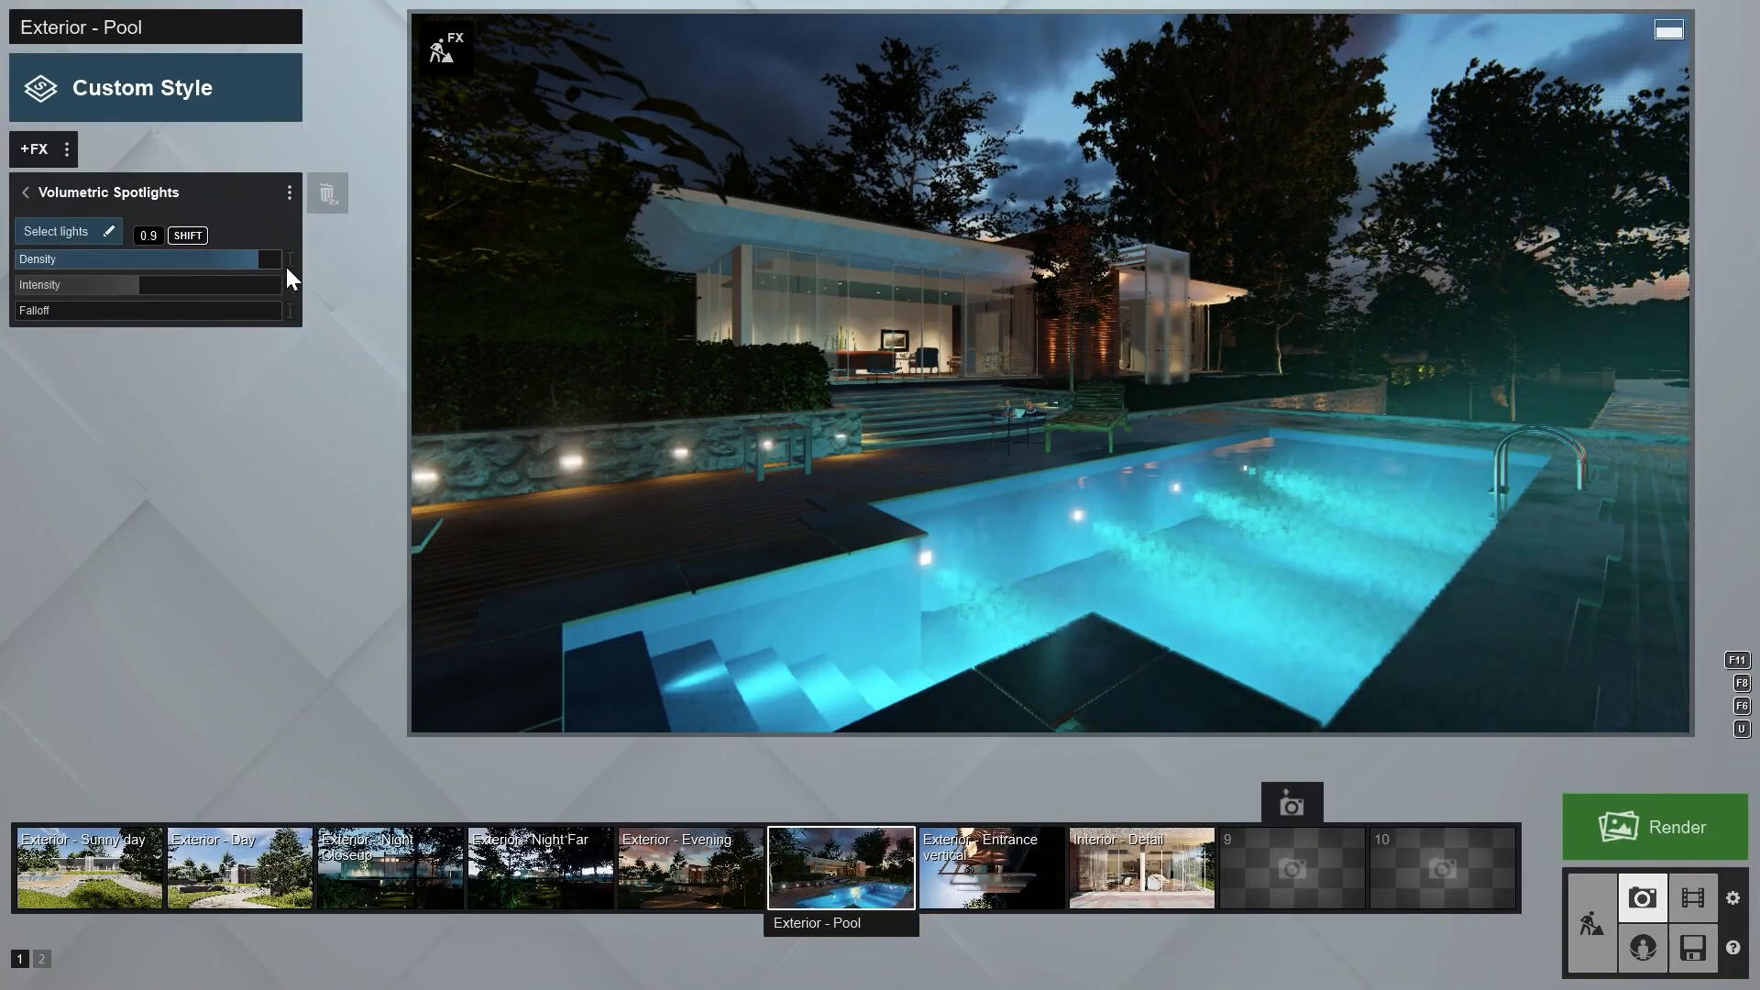
pyautogui.click(867, 455)
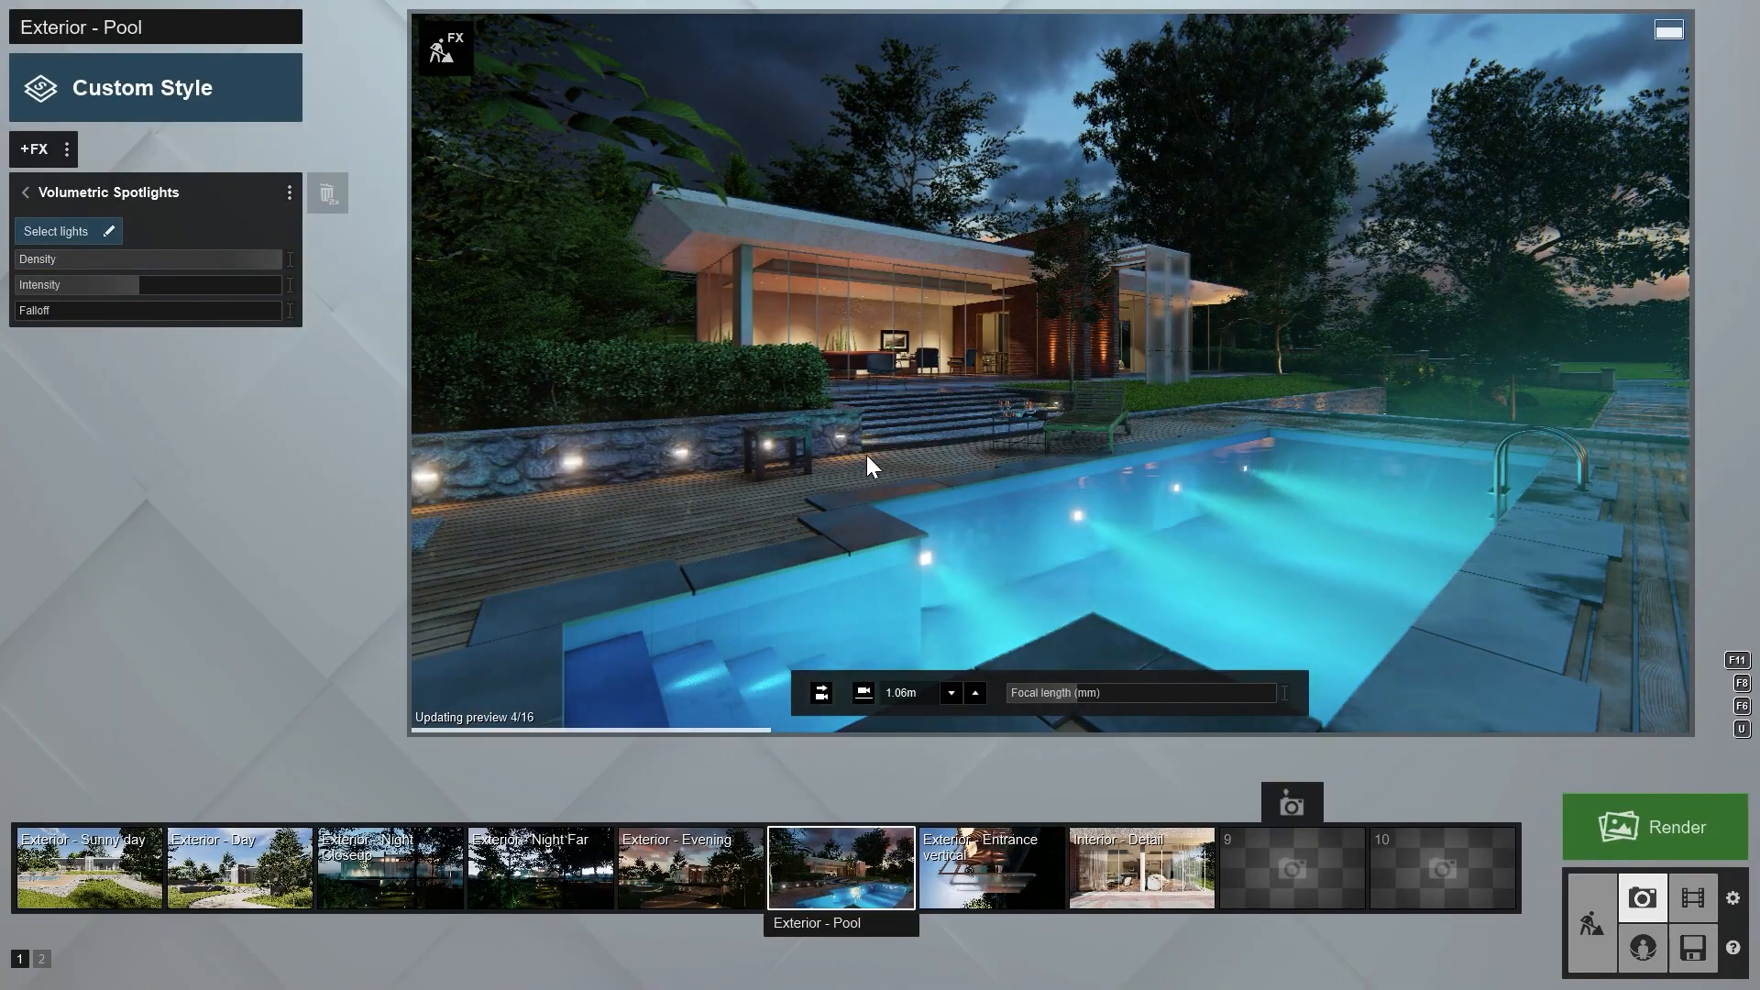